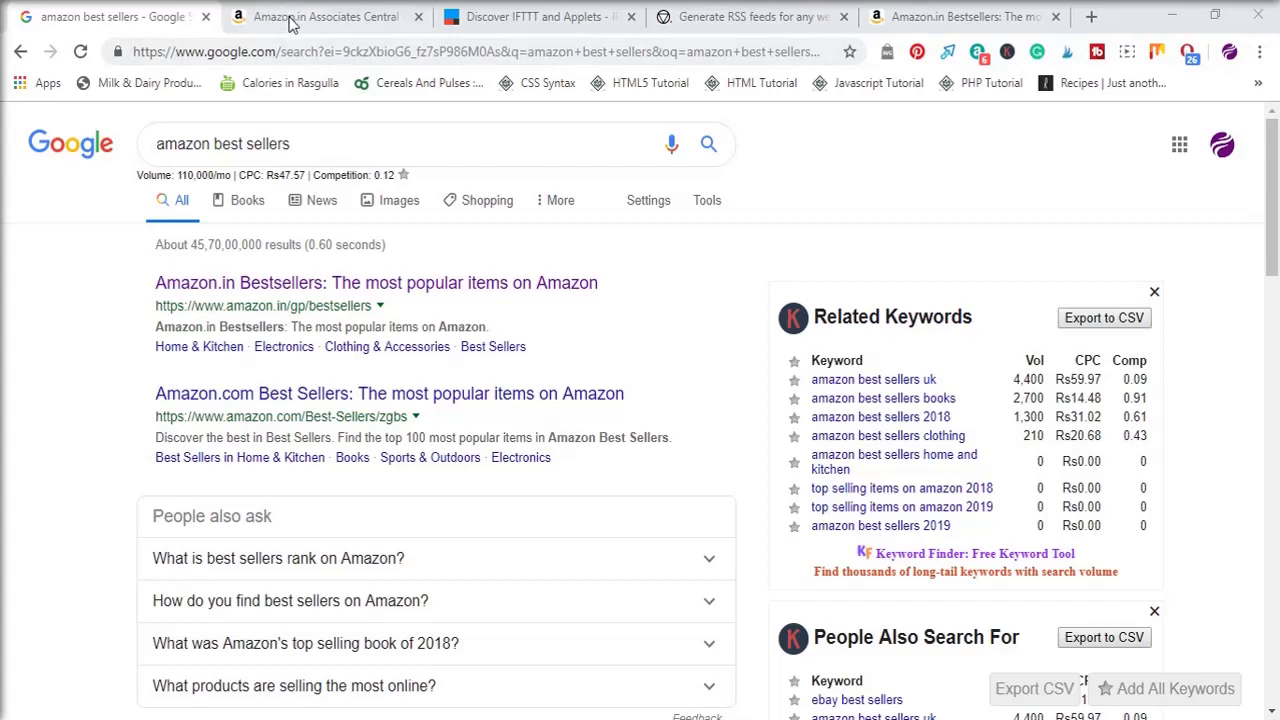
# - Review the Amazon Bestsellers page and the SiteStripe page of Amazon Associates Central
pyautogui.click(985, 17)
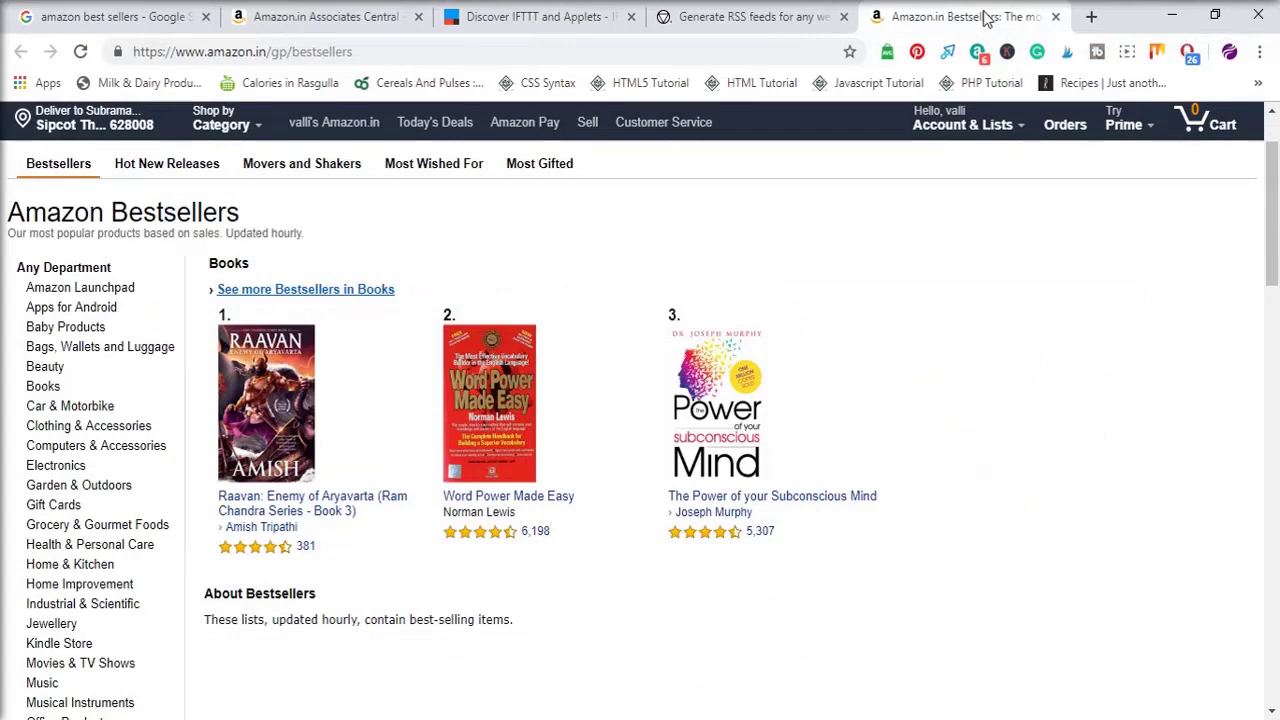
pyautogui.moveTo(225, 124)
pyautogui.hotkey('ctrl', 'a')
pyautogui.click(331, 20)
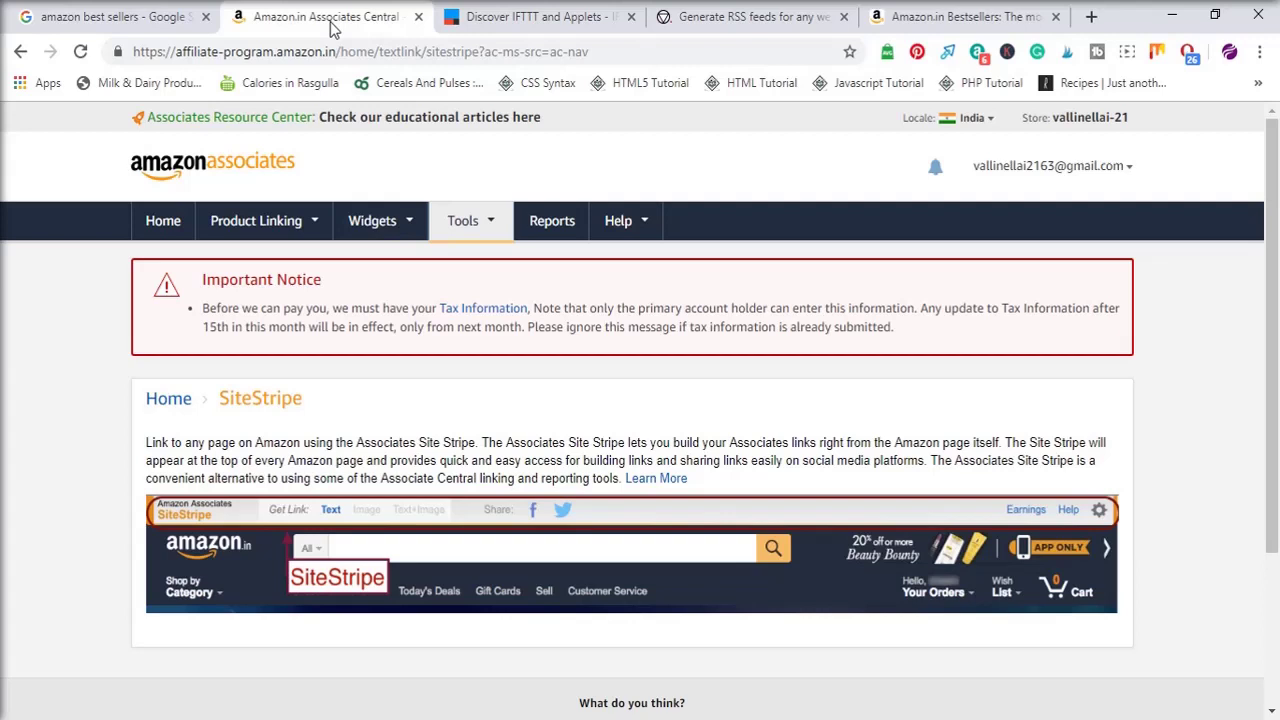
pyautogui.click(460, 222)
pyautogui.click(960, 17)
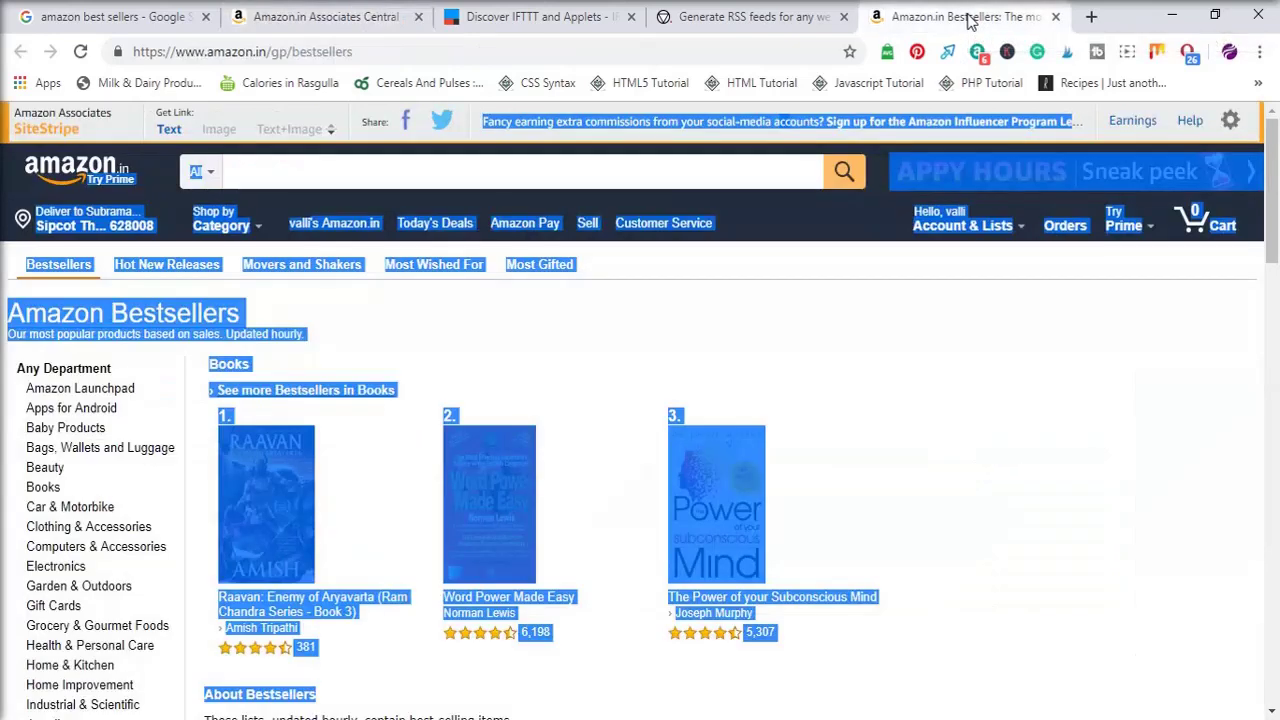
pyautogui.click(1005, 359)
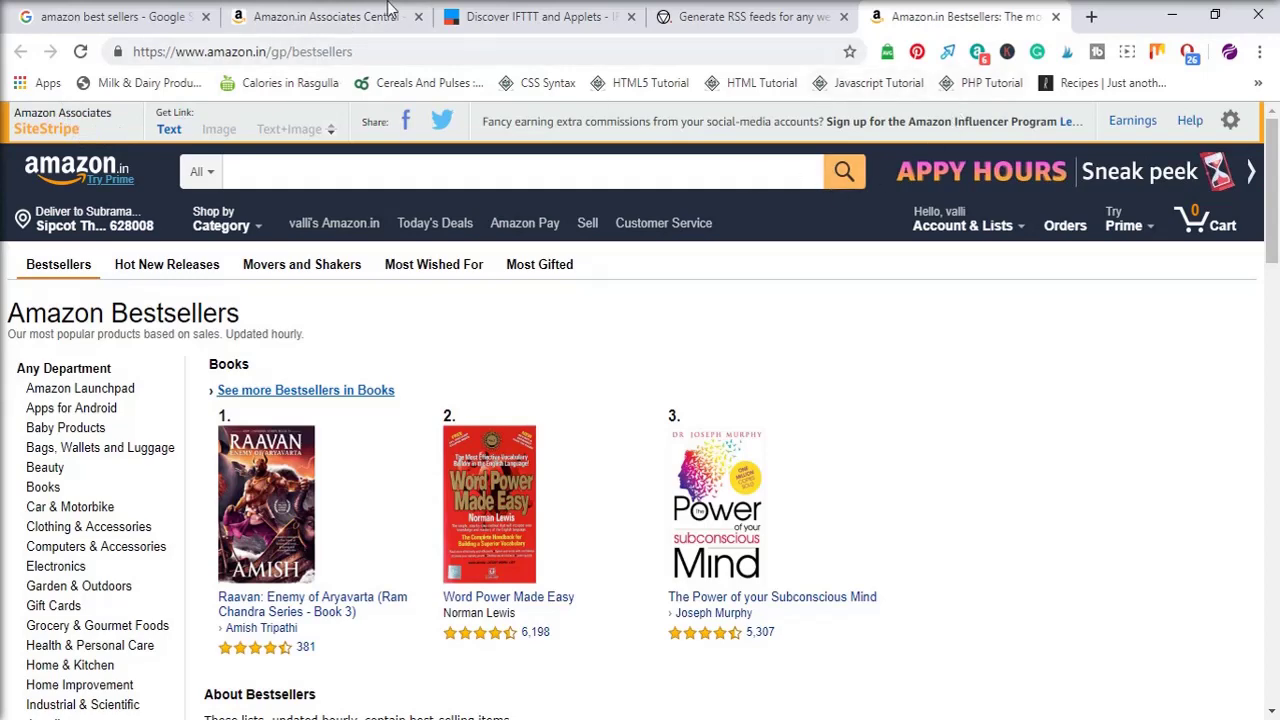
# - Open the Associates Program Advertising Fee Schedule from Associates Central in a new browser tab and show it
pyautogui.click(287, 24)
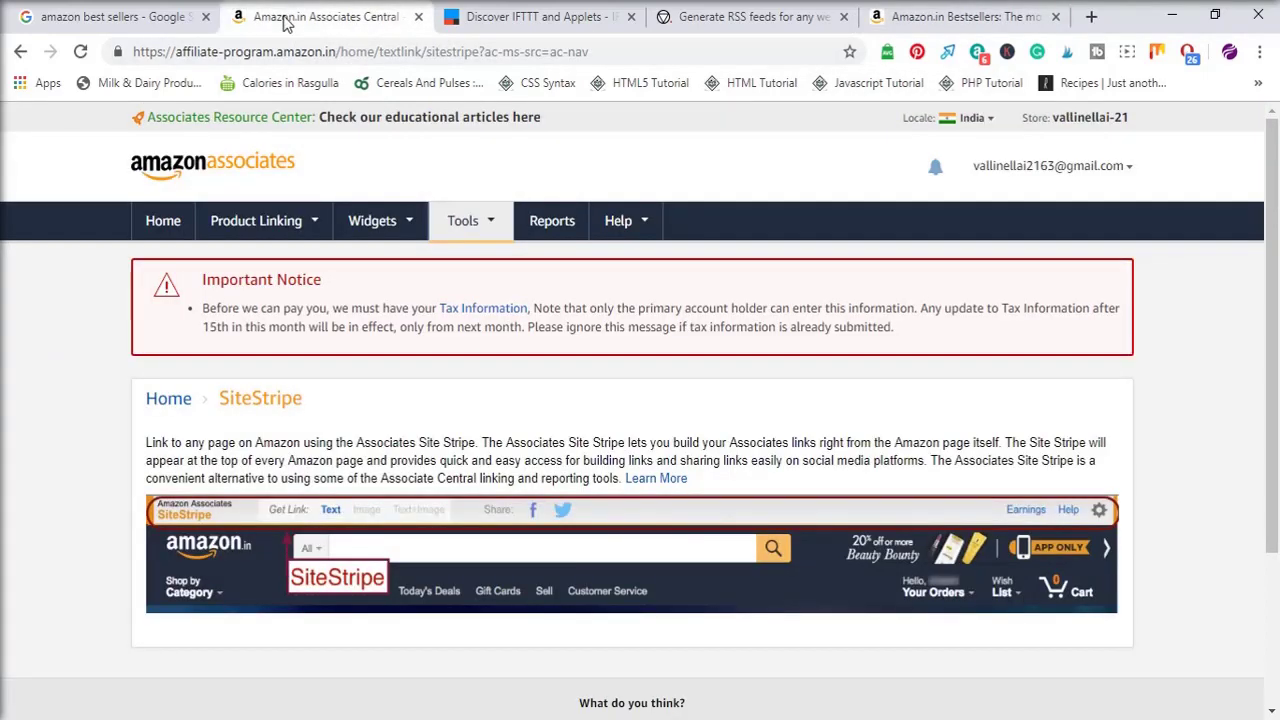
pyautogui.moveTo(700, 218)
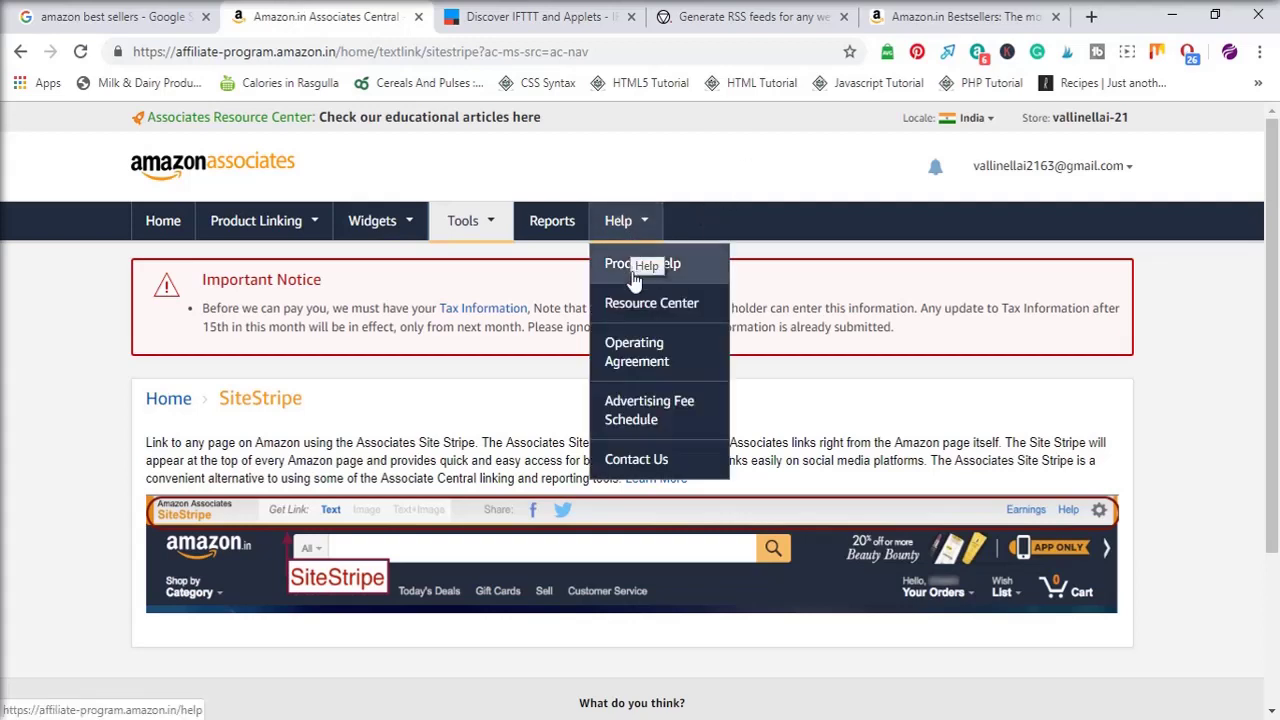
pyautogui.rightClick(640, 412)
pyautogui.click(662, 421)
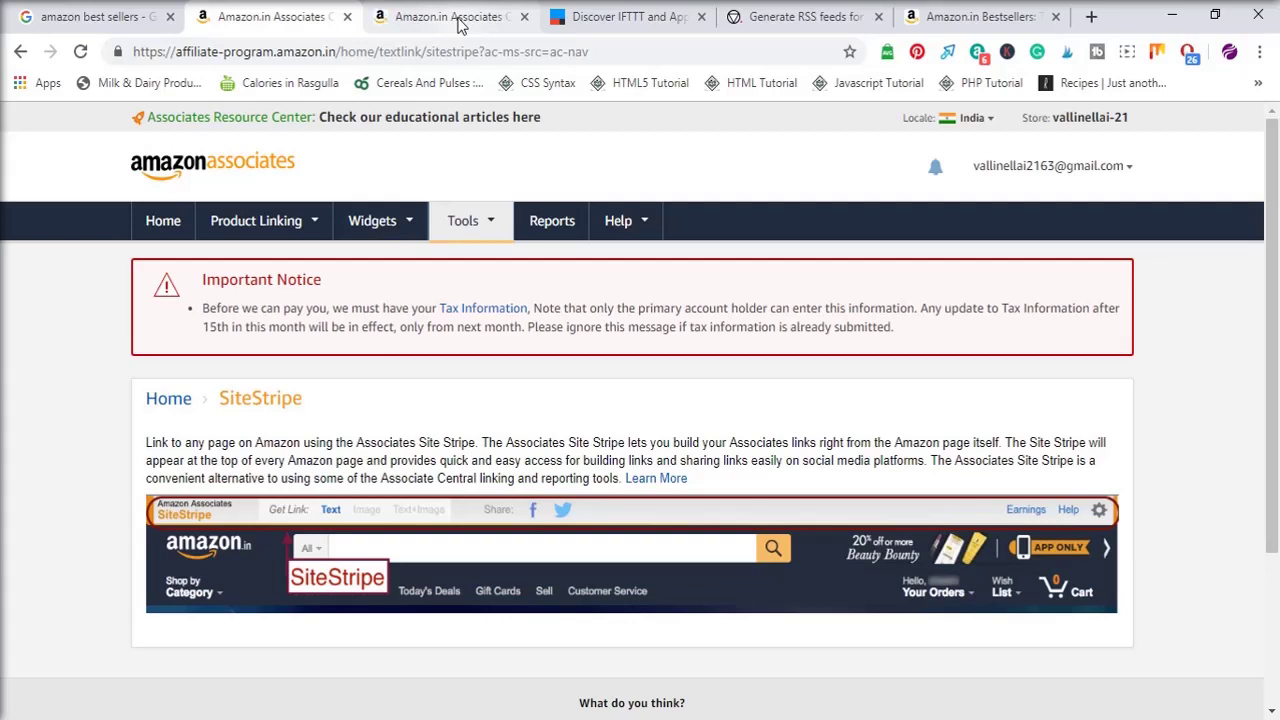
pyautogui.click(459, 24)
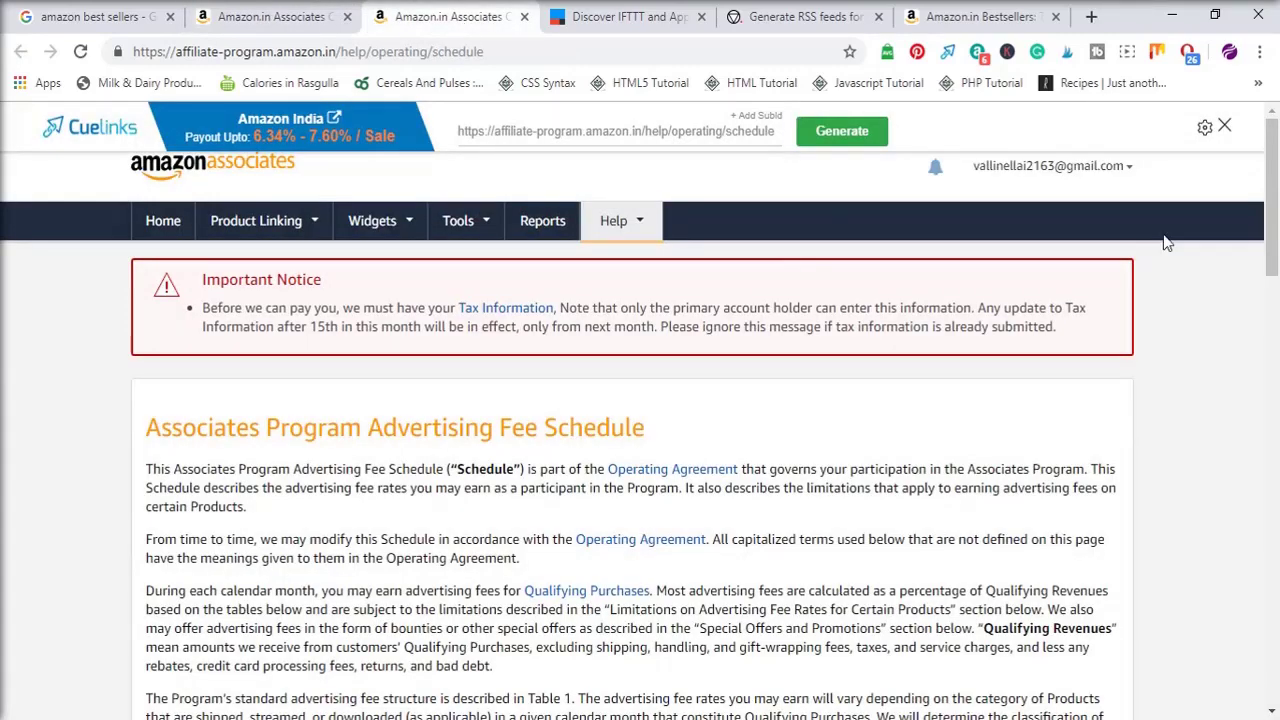
# - Examine the fixed advertising rates per product category and the list of mobile phones at the 1% fixed fee
pyautogui.moveTo(1276, 232); pyautogui.dragTo(1276, 395)
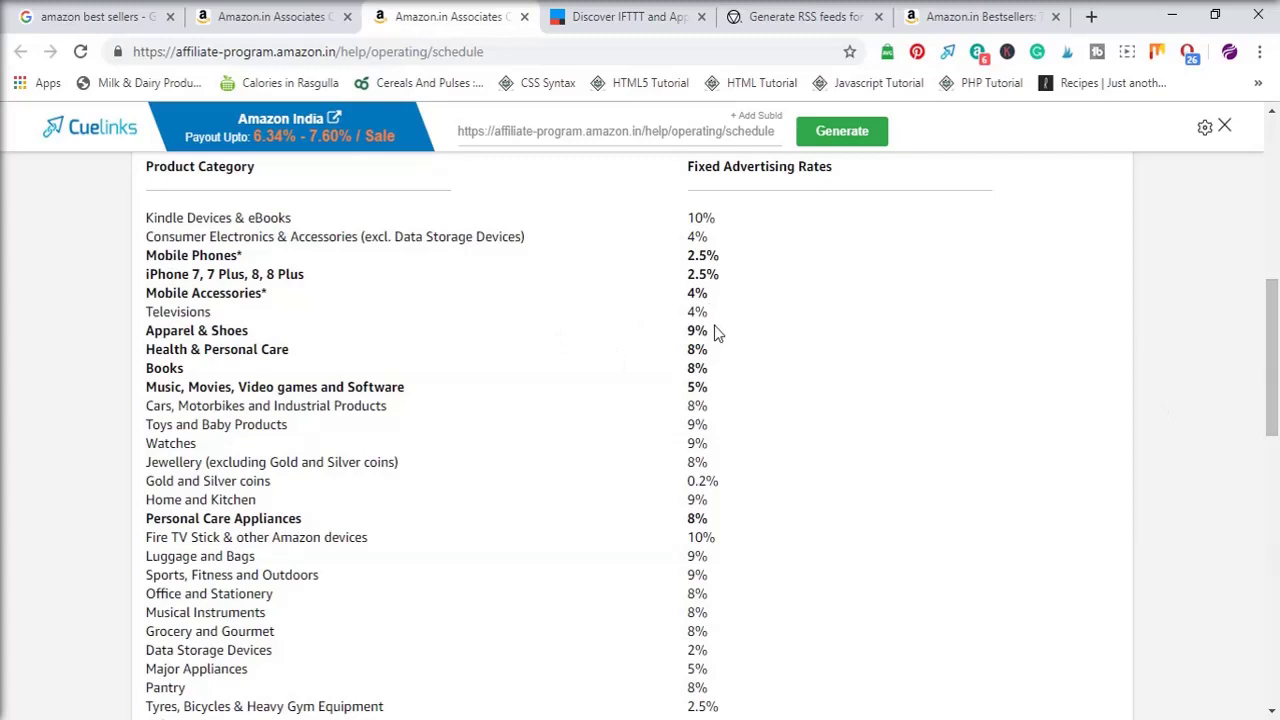
pyautogui.moveTo(710, 335); pyautogui.dragTo(264, 344)
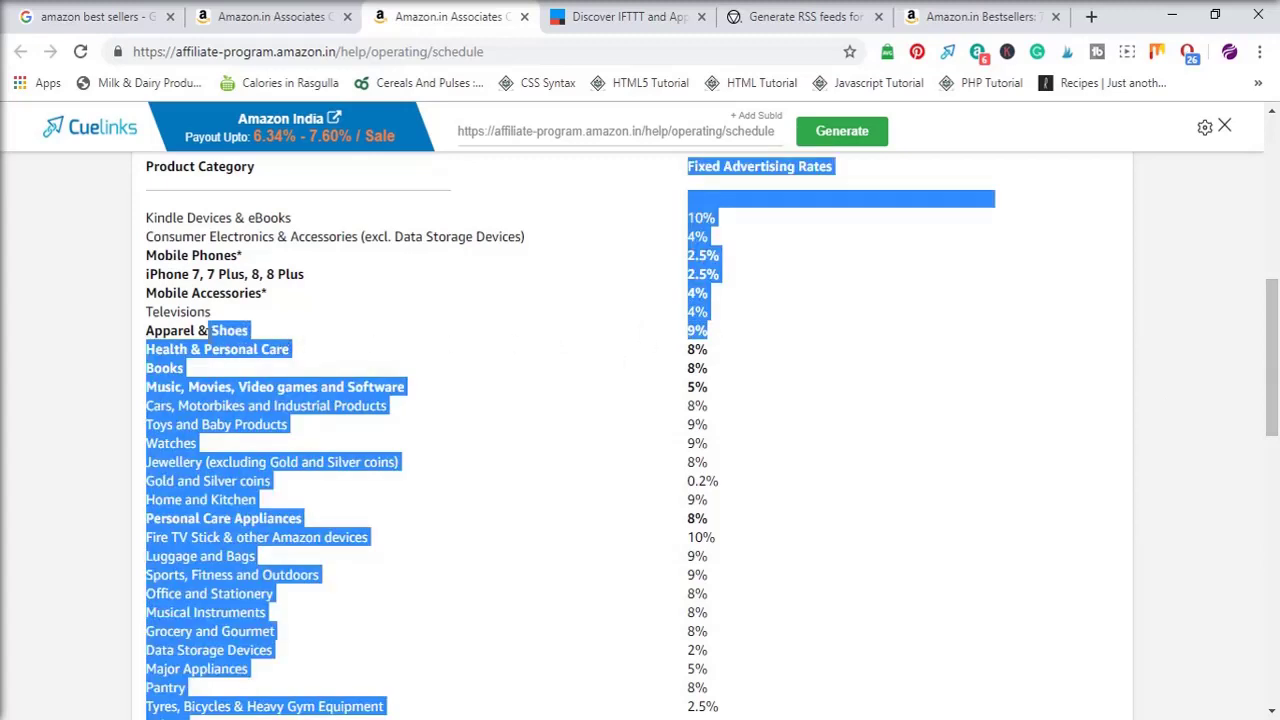
pyautogui.click(302, 352)
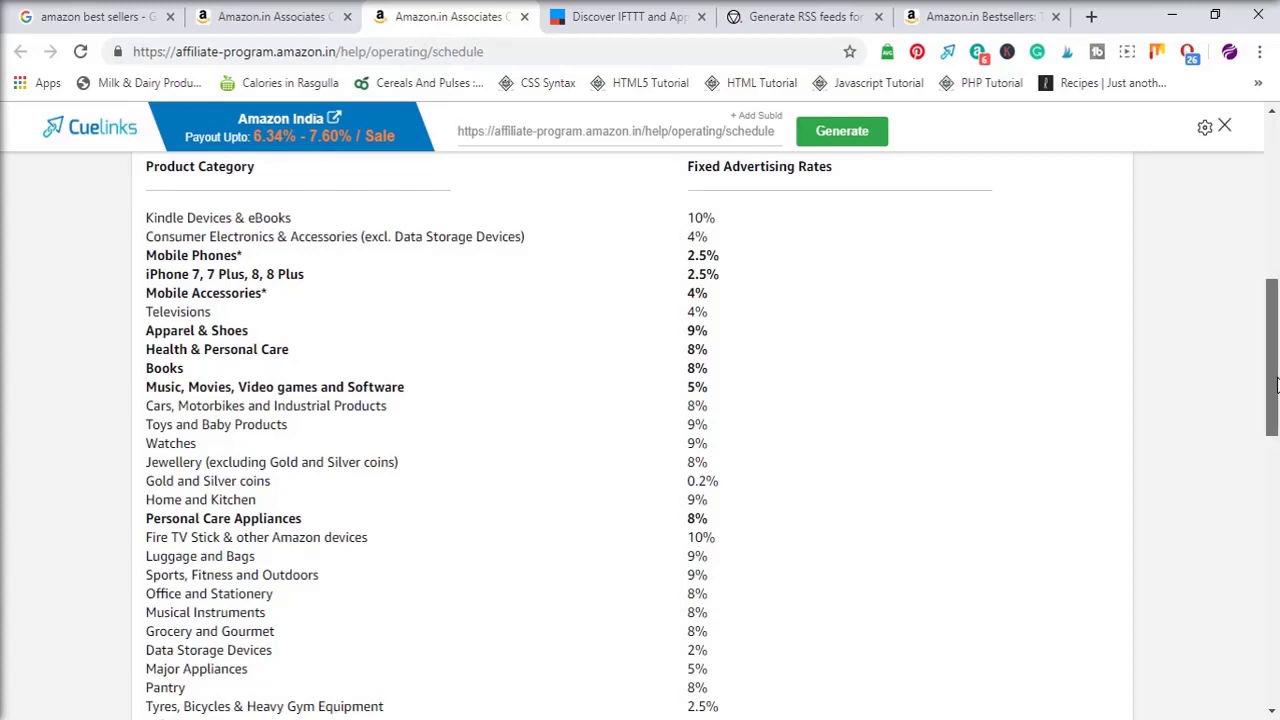
pyautogui.moveTo(1276, 385); pyautogui.dragTo(1275, 444)
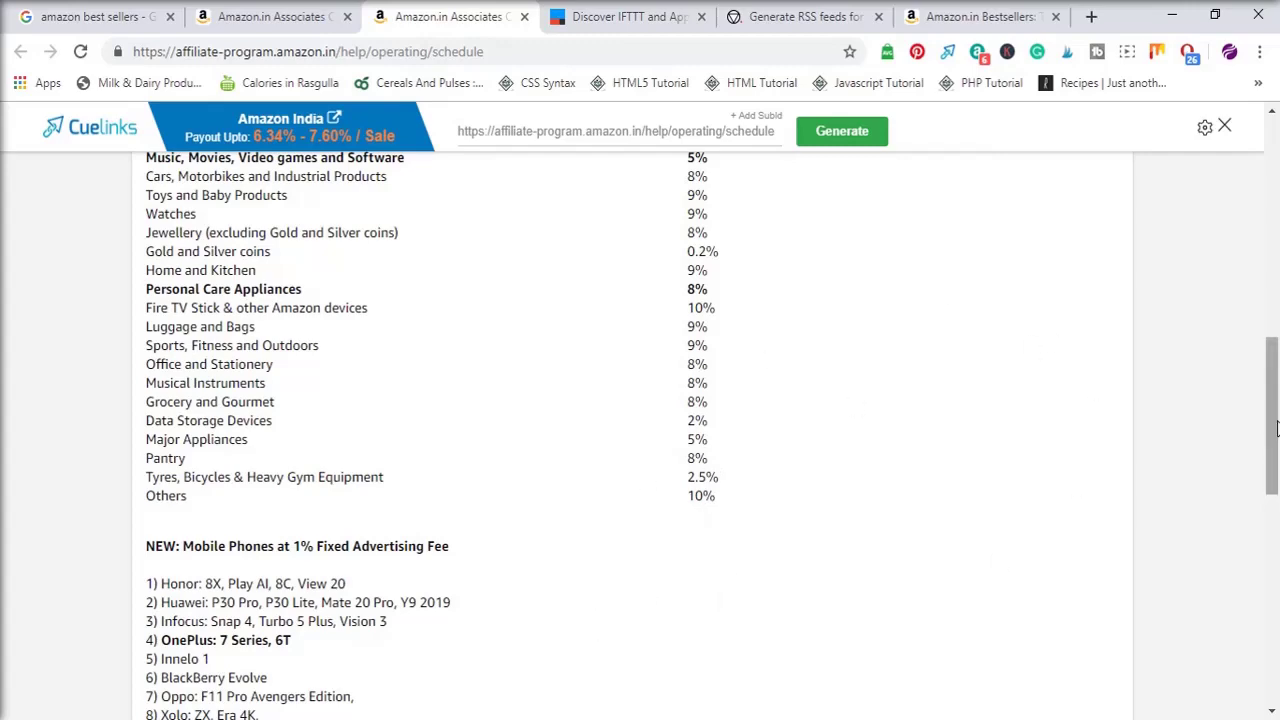
pyautogui.moveTo(1276, 425); pyautogui.dragTo(1276, 500)
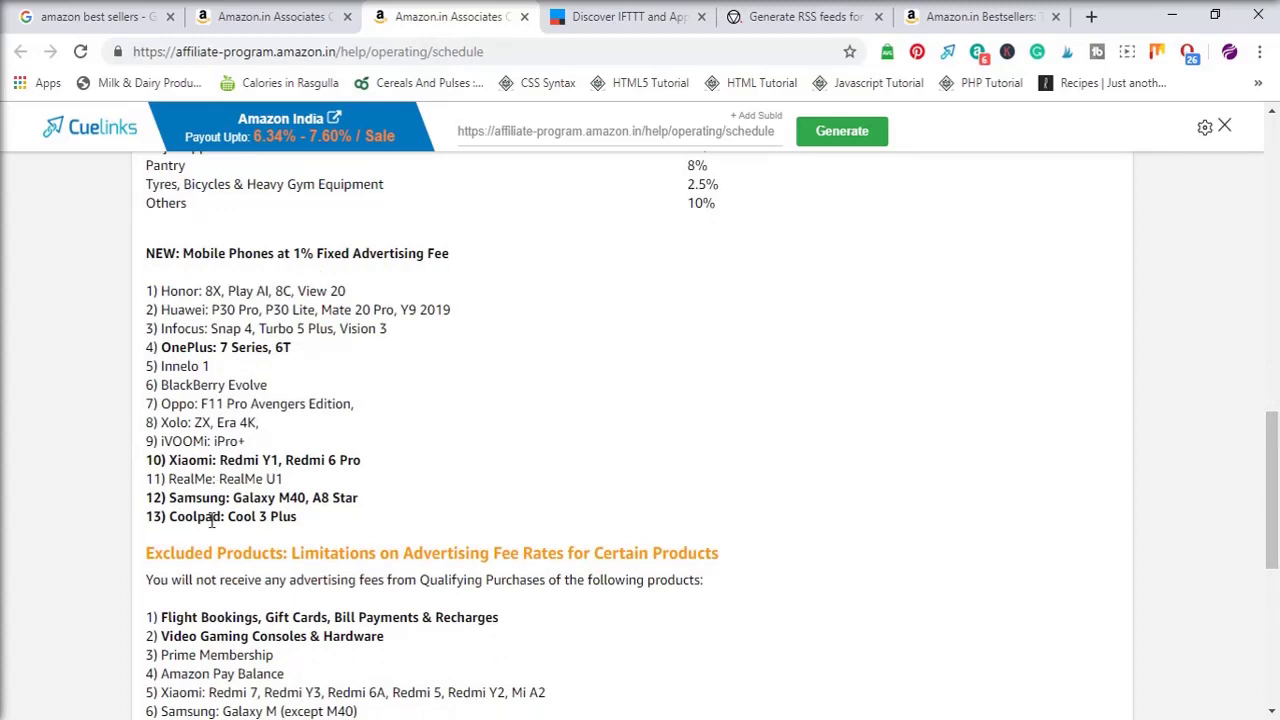
pyautogui.moveTo(1270, 486); pyautogui.dragTo(1272, 288)
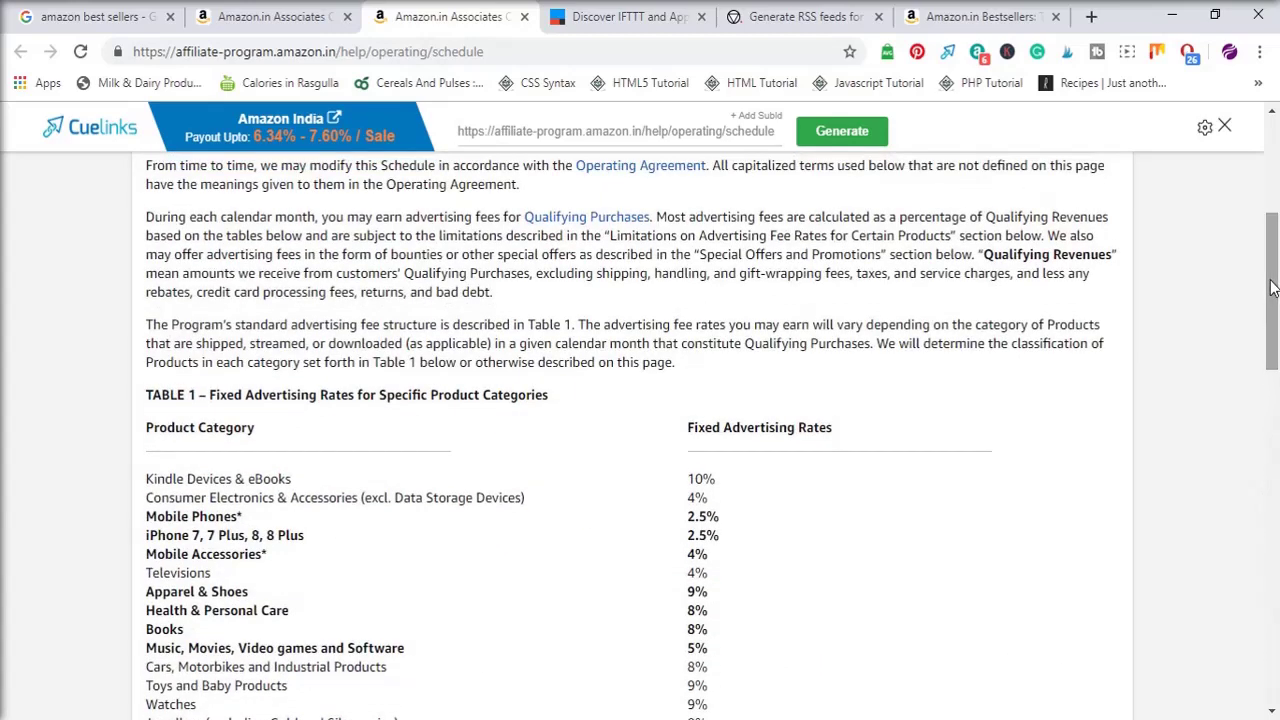
# - Return to the Amazon Bestsellers page and open the Home & Kitchen department
pyautogui.click(1008, 22)
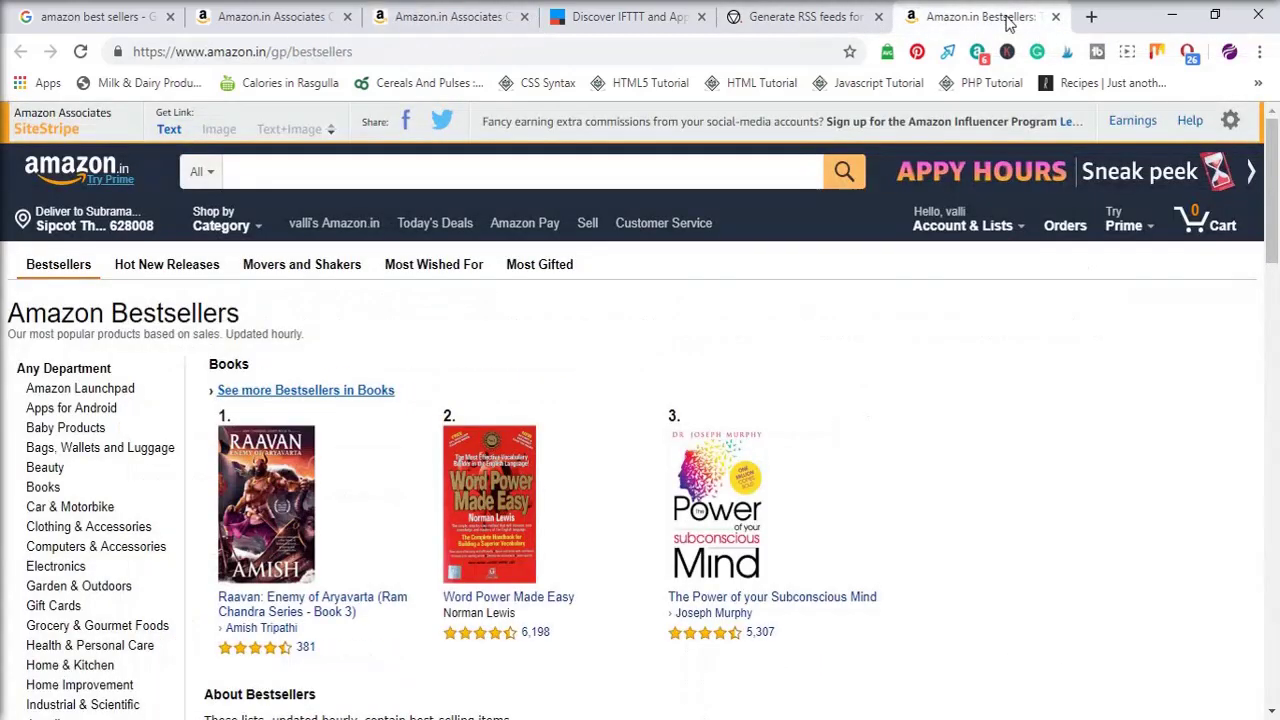
pyautogui.moveTo(1268, 183); pyautogui.dragTo(1268, 211)
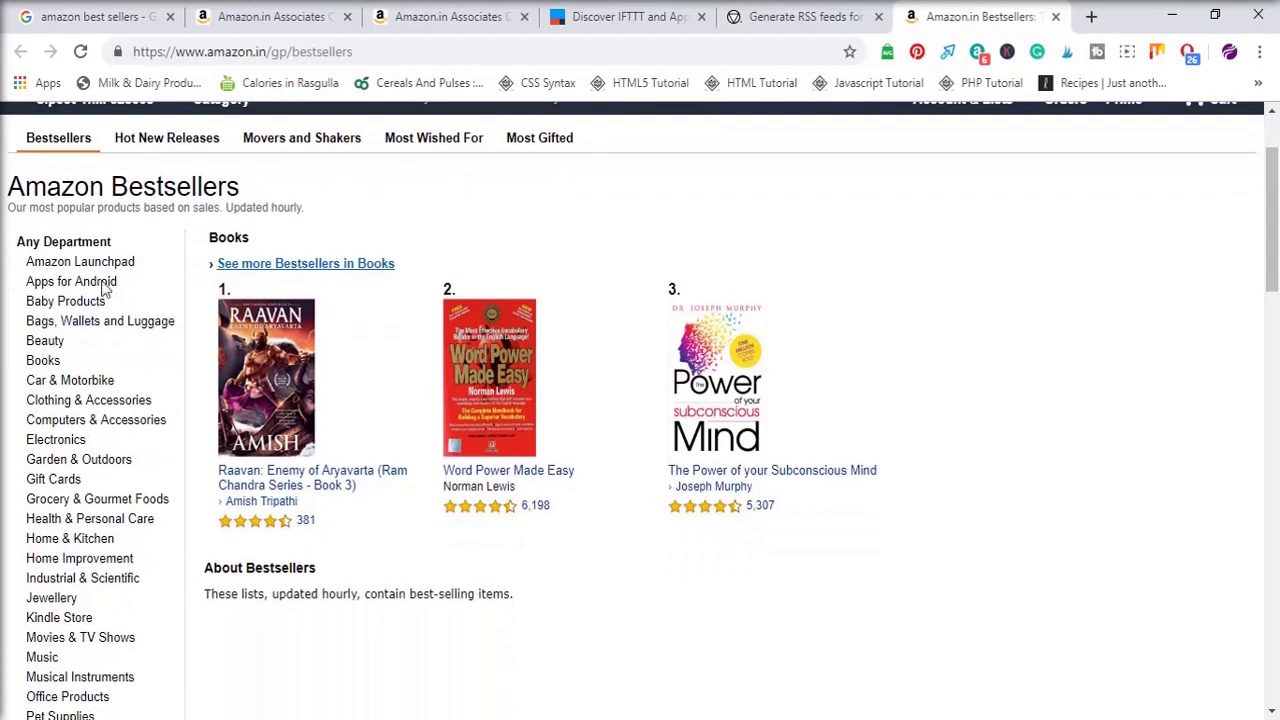
pyautogui.click(80, 541)
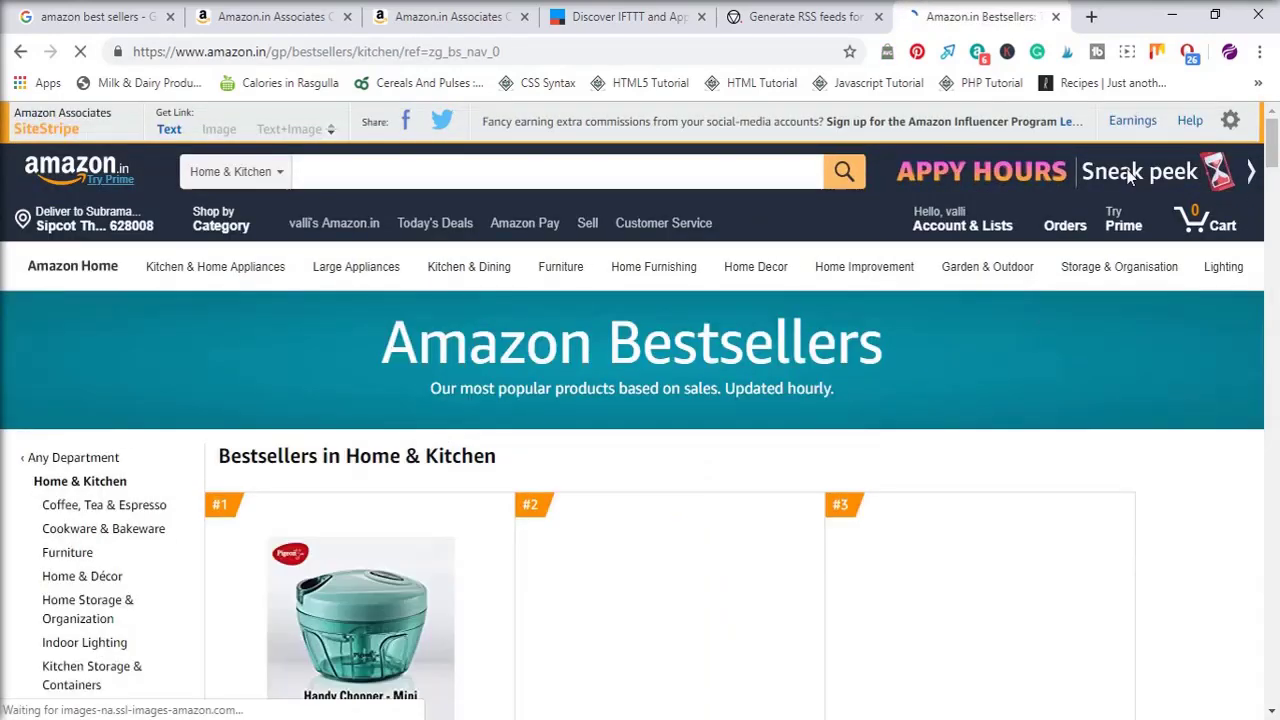
# - View the Tableware bestsellers and go back to the Home & Kitchen bestsellers
pyautogui.scroll(-3, 1268, 128)
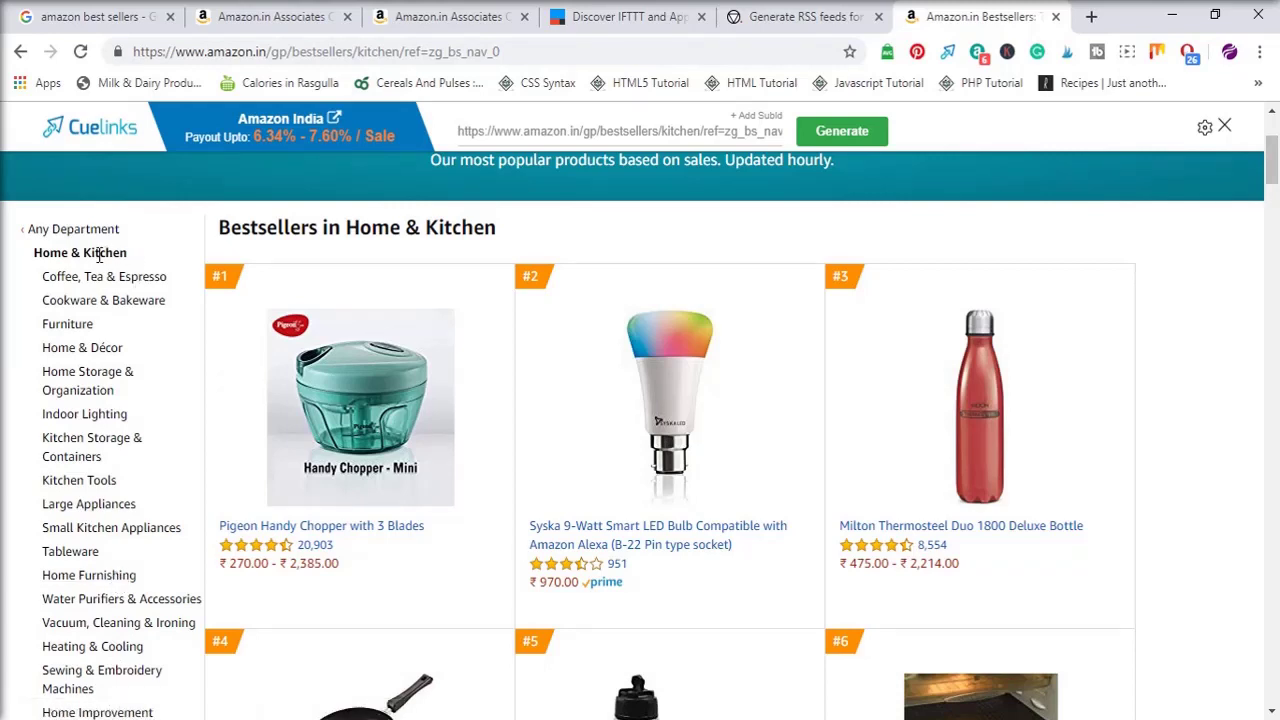
pyautogui.click(68, 553)
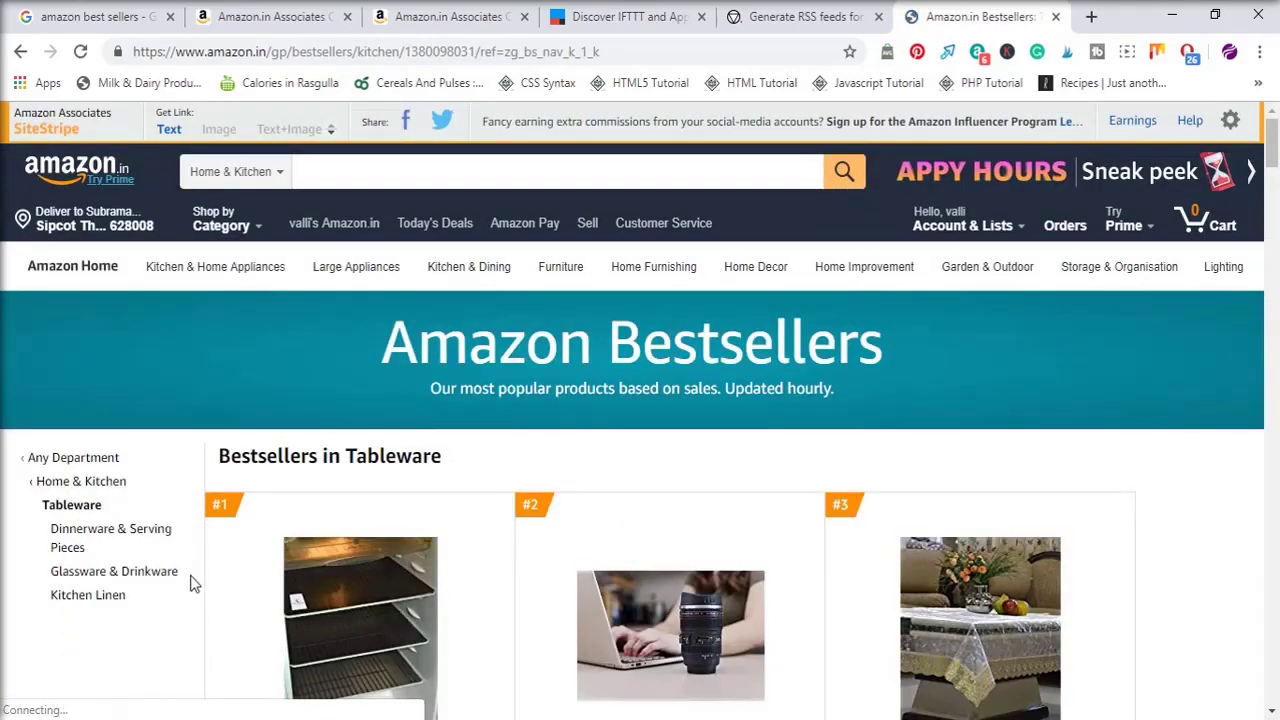
pyautogui.click(88, 482)
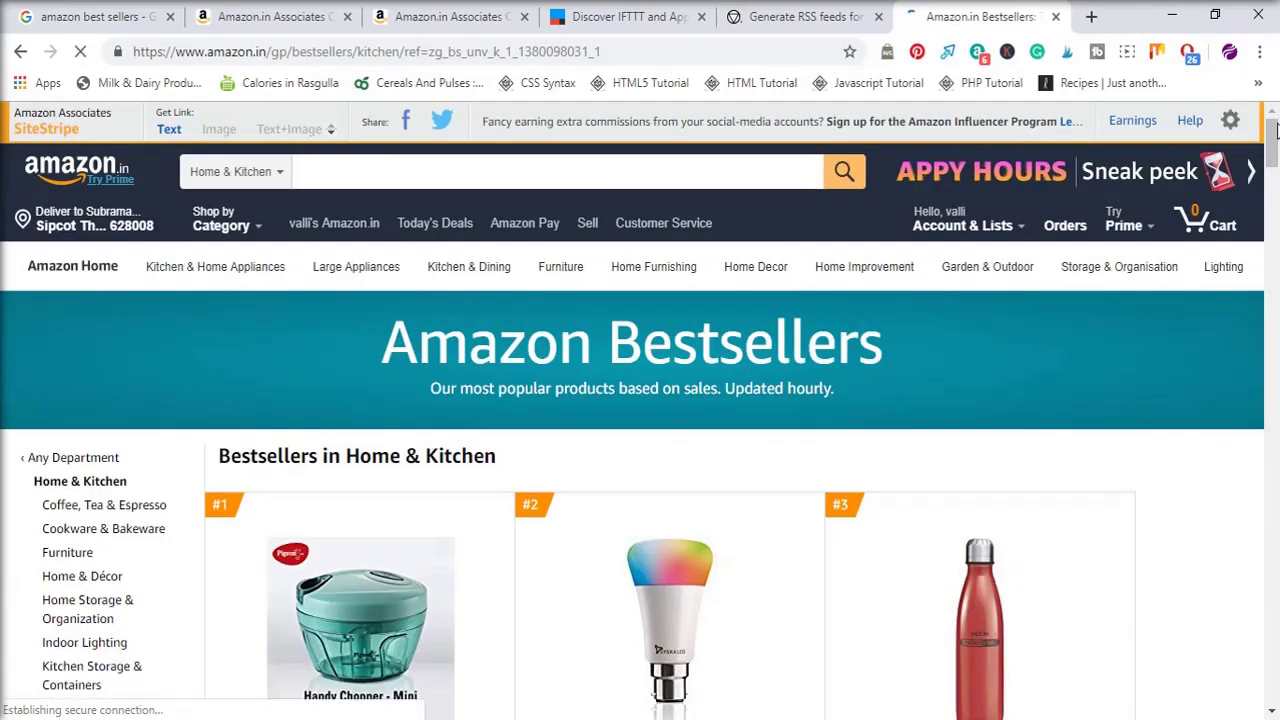
# - Open the Home Storage & Organization bestsellers, look over the products and close the Cuelinks bar
pyautogui.moveTo(1273, 135); pyautogui.dragTo(1275, 140)
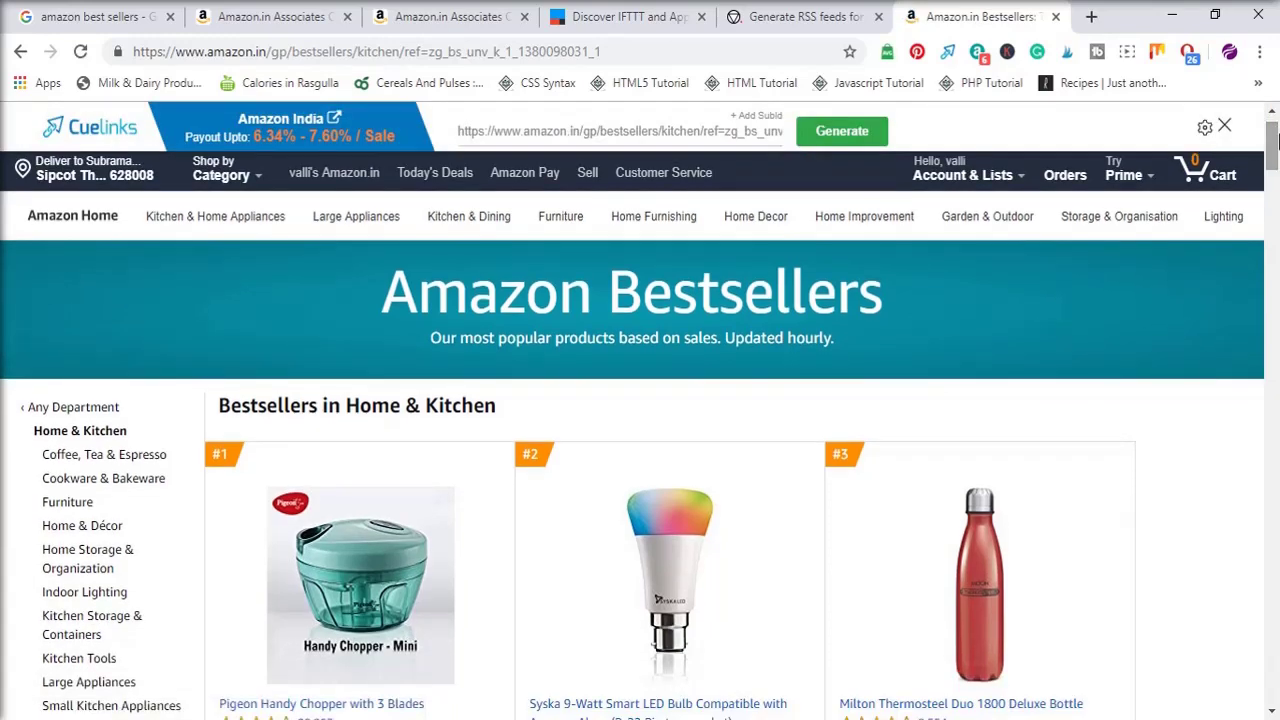
pyautogui.scroll(-2, 1273, 140)
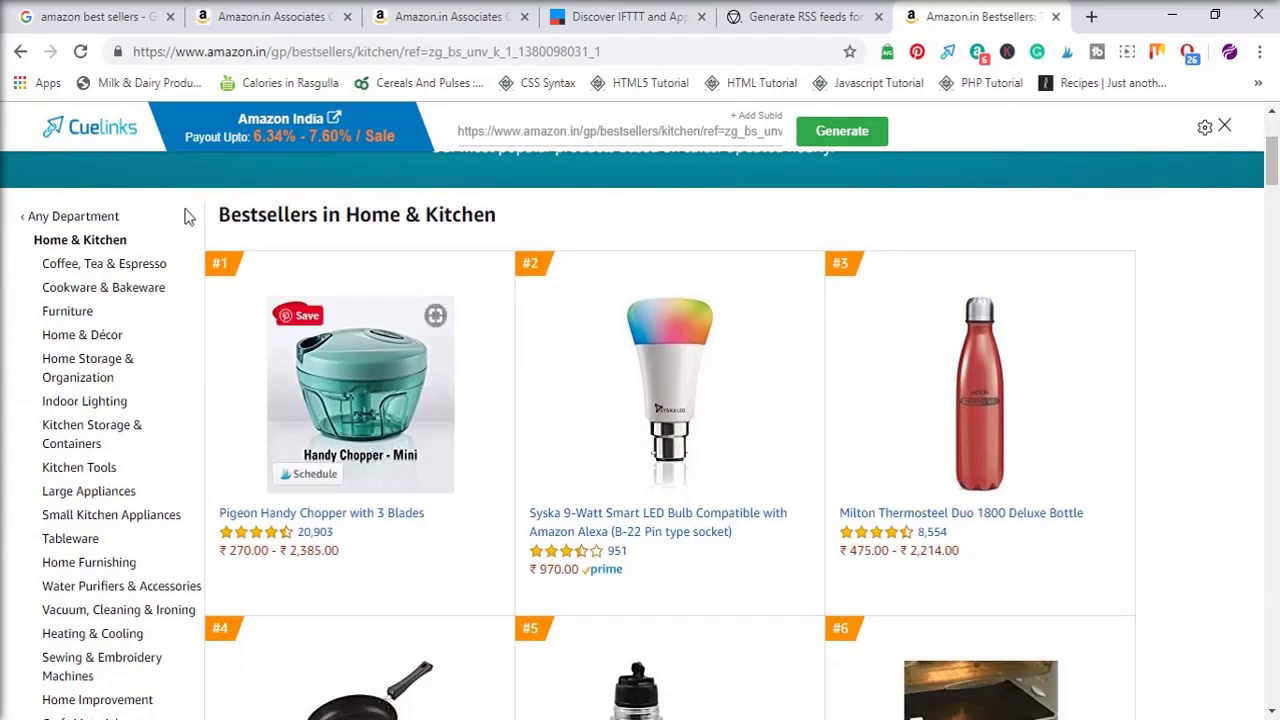
pyautogui.click(80, 385)
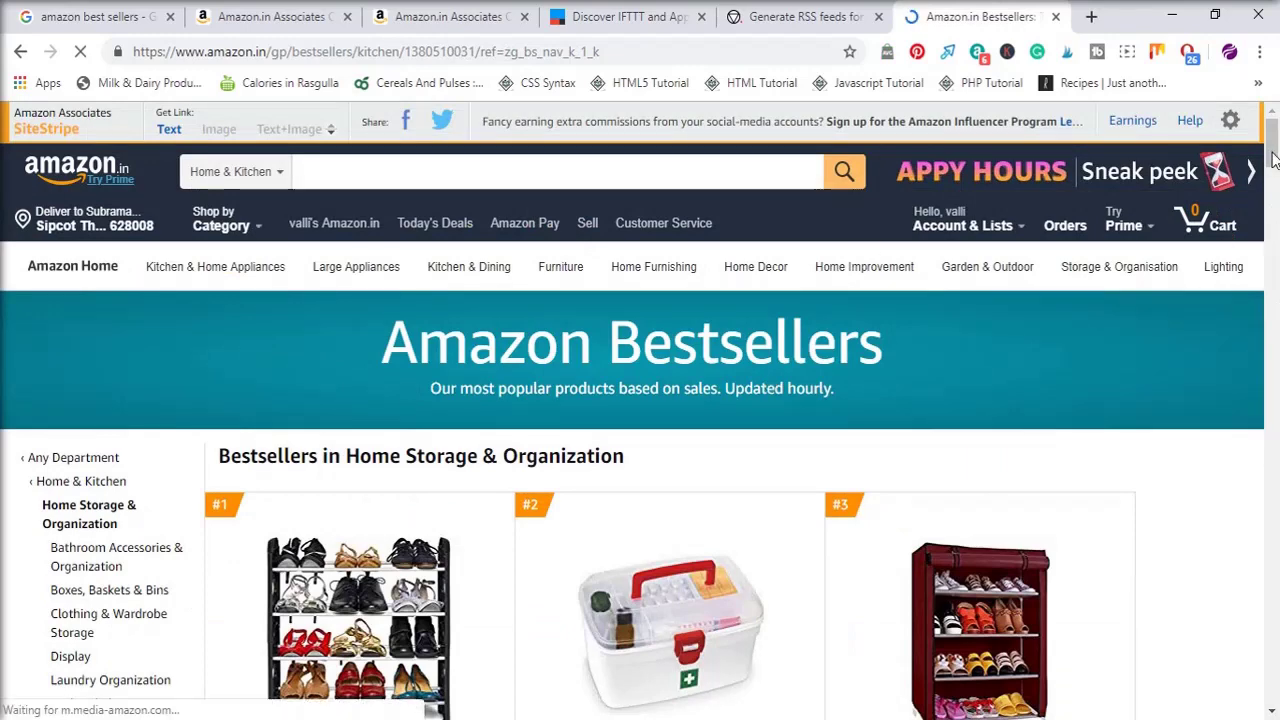
pyautogui.moveTo(1272, 160); pyautogui.dragTo(1273, 180)
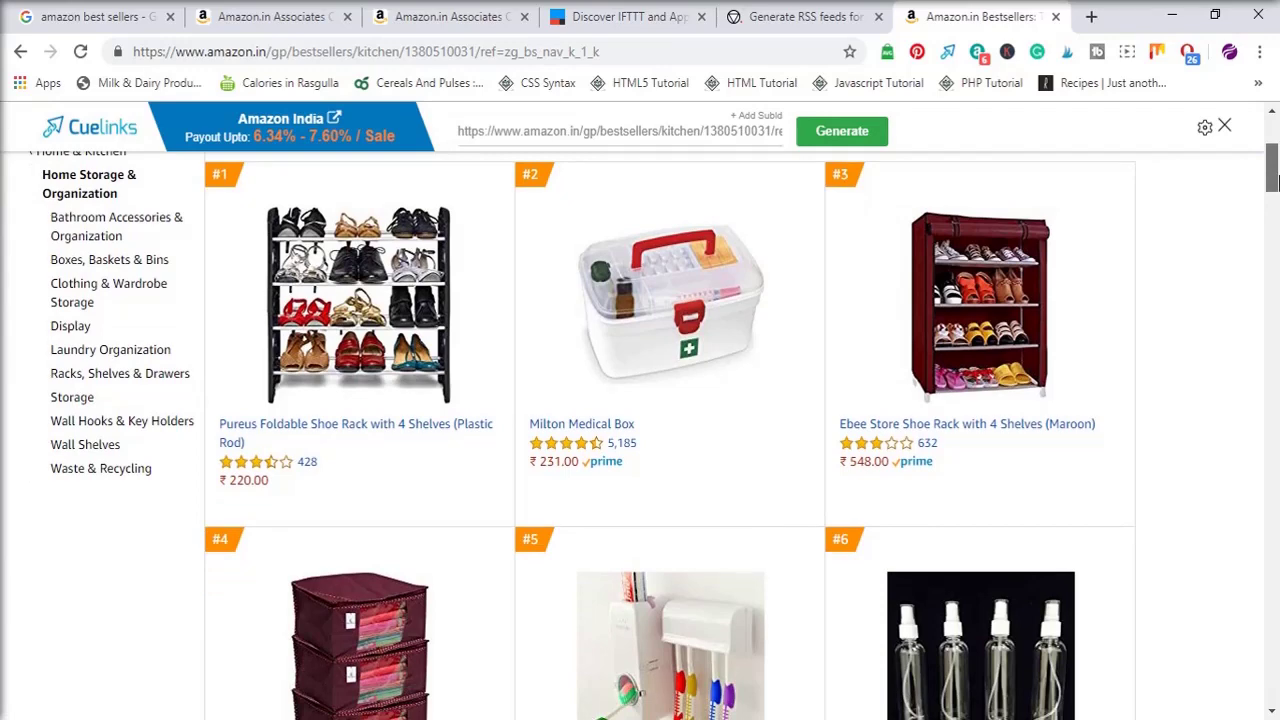
pyautogui.moveTo(1272, 178); pyautogui.dragTo(1272, 158)
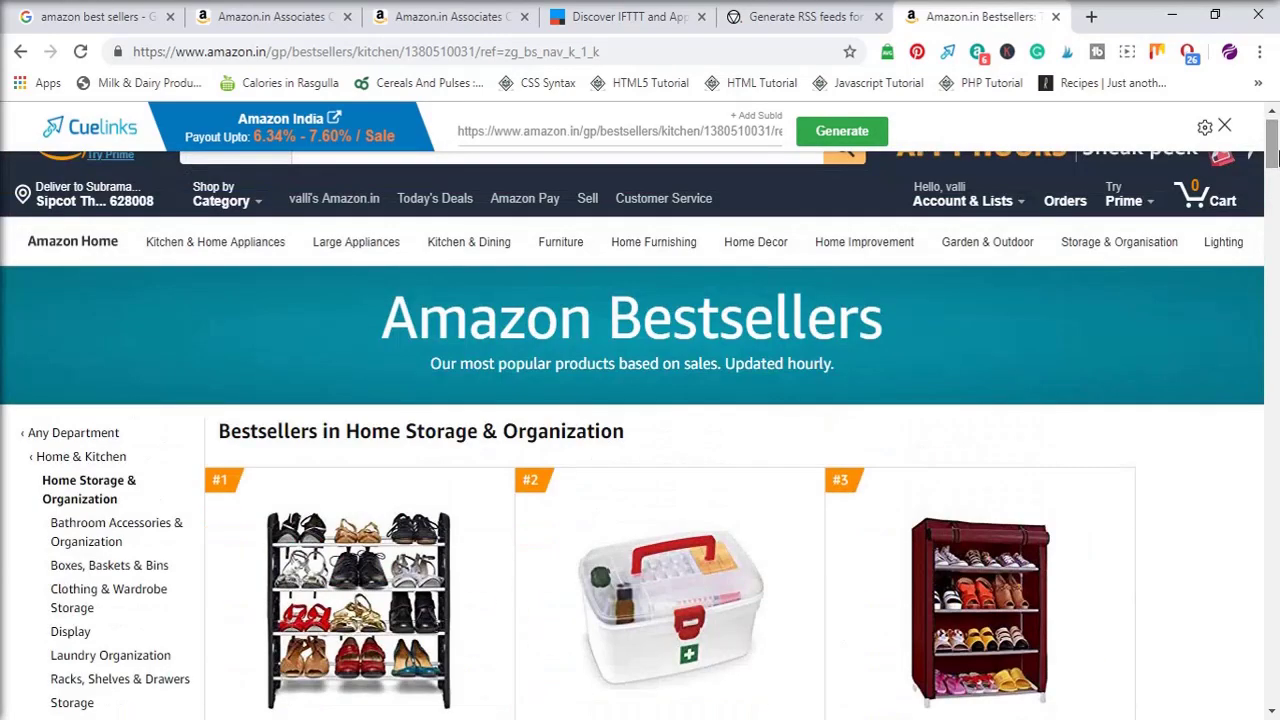
pyautogui.click(1224, 126)
pyautogui.moveTo(1272, 150); pyautogui.dragTo(1272, 146)
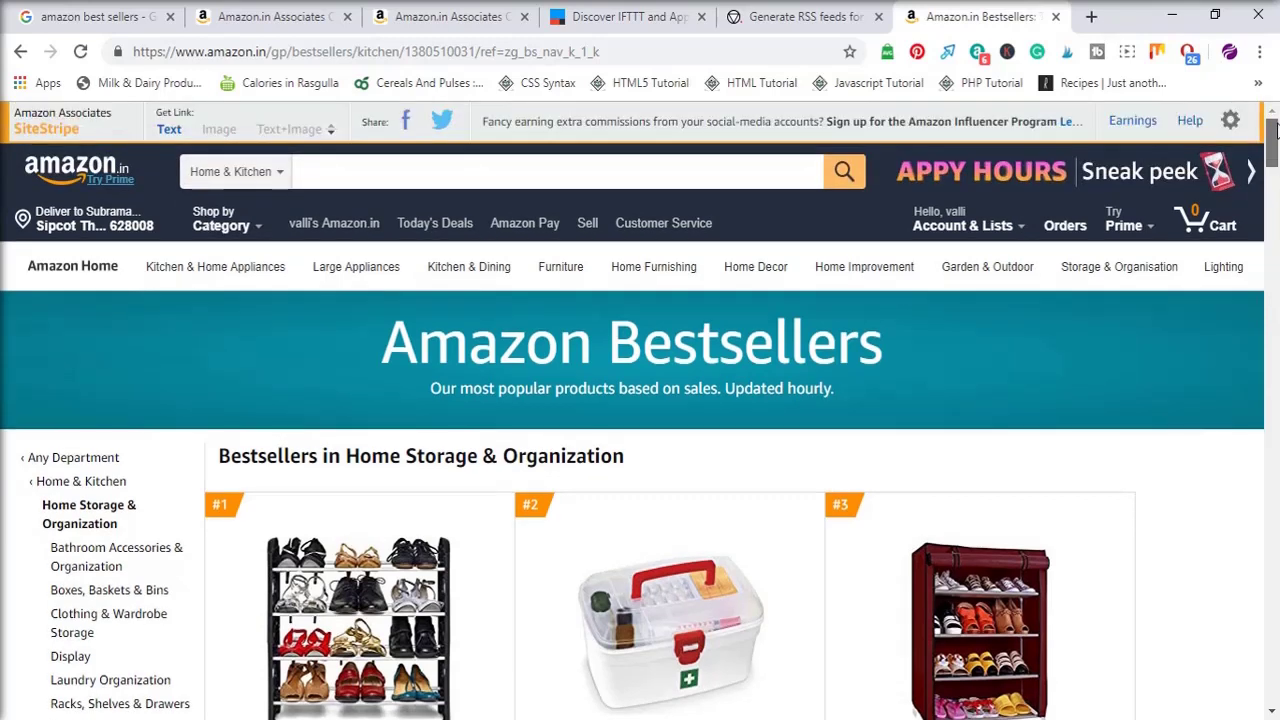
# - Generate a SiteStripe text link to the Home Storage & Organization bestsellers page as a full link
pyautogui.click(170, 130)
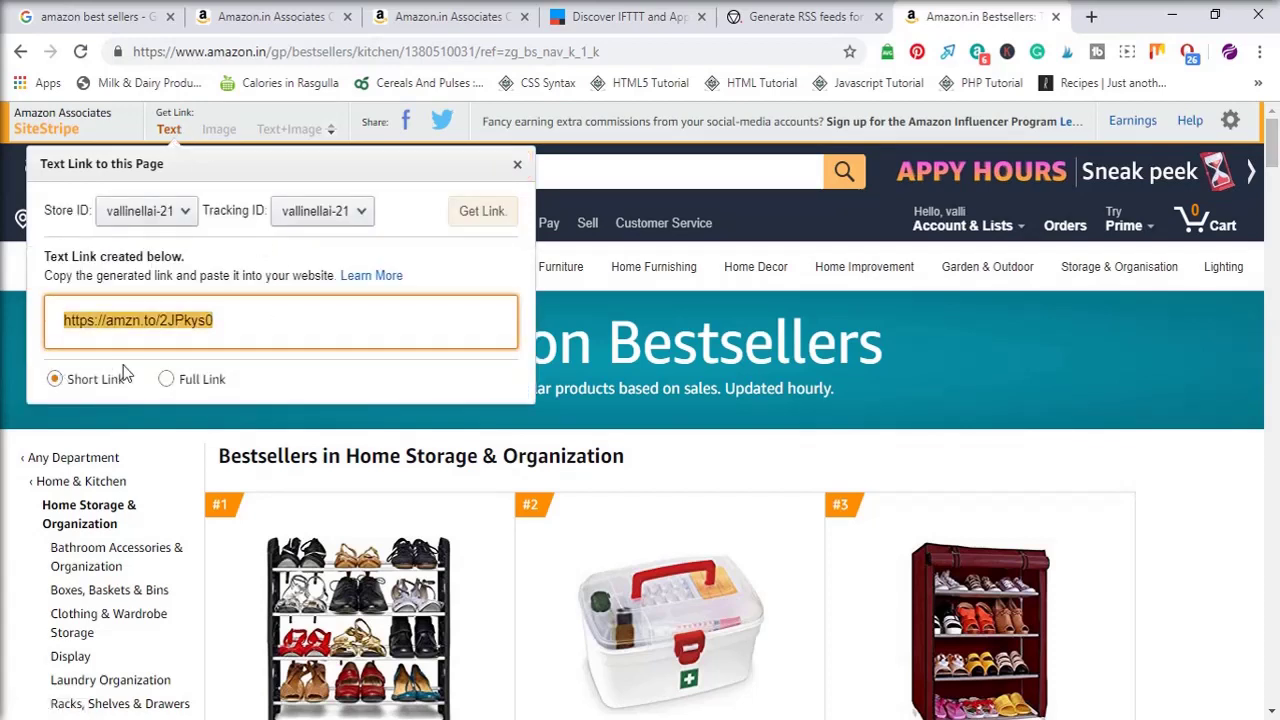
pyautogui.click(166, 380)
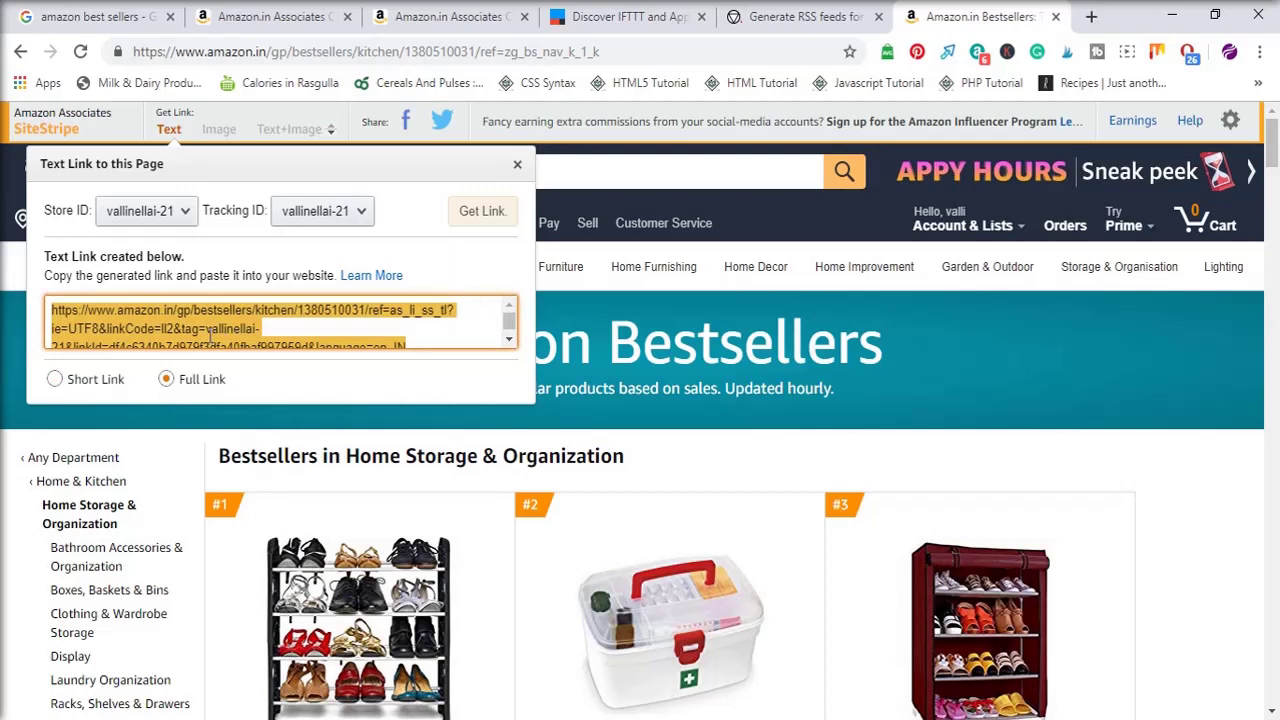
pyautogui.scroll(-1, 230, 332)
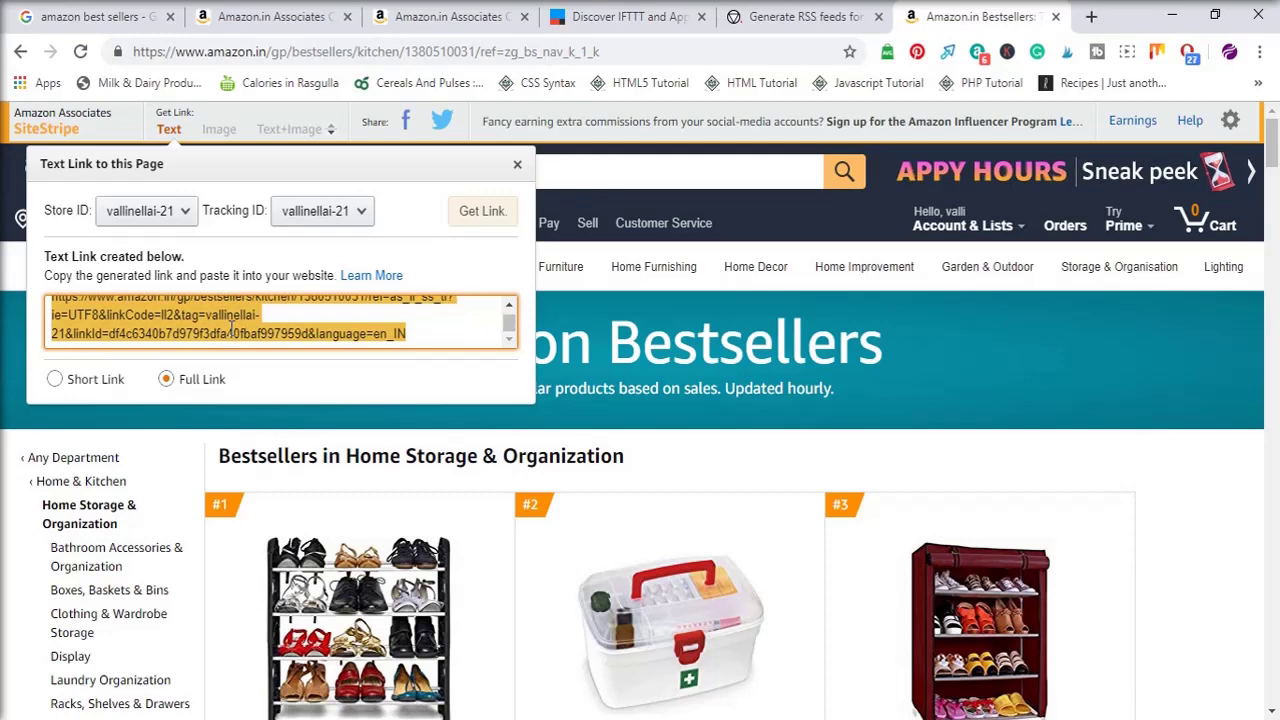
# - Check the store ID in Associates Central against the tag in the generated bestsellers link
pyautogui.click(279, 18)
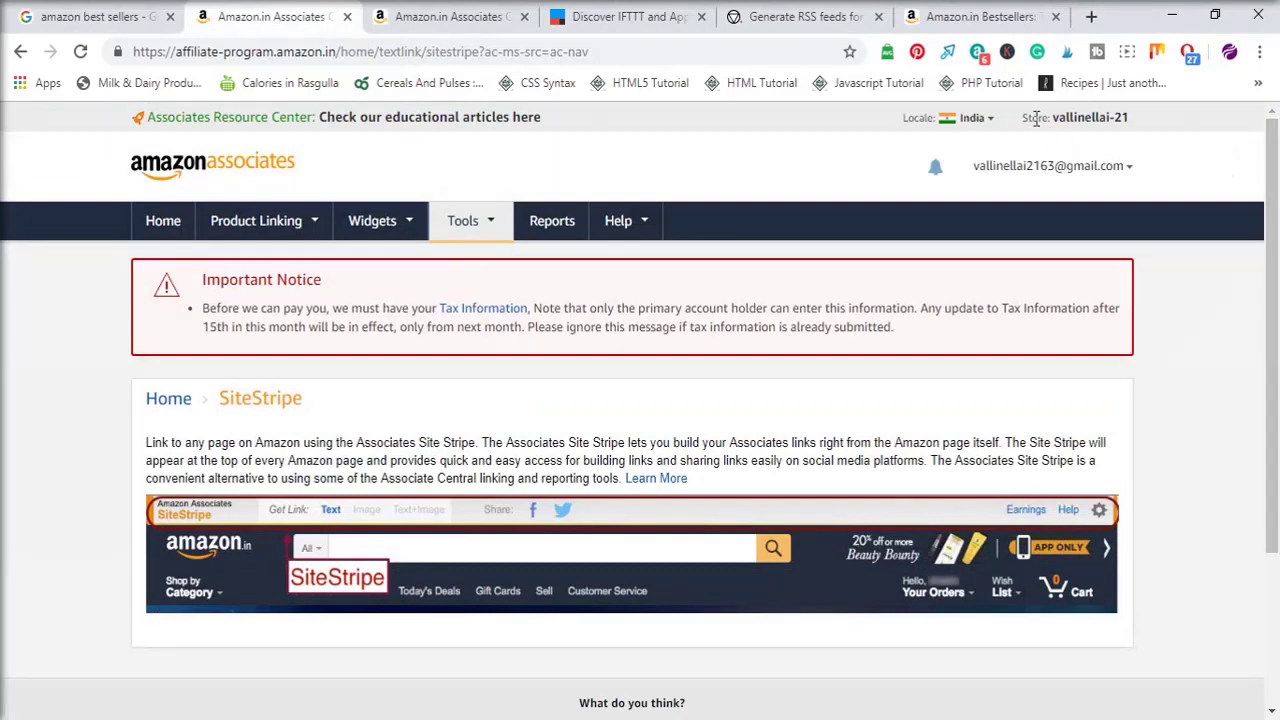
pyautogui.moveTo(1052, 119); pyautogui.dragTo(1145, 119)
pyautogui.click(977, 18)
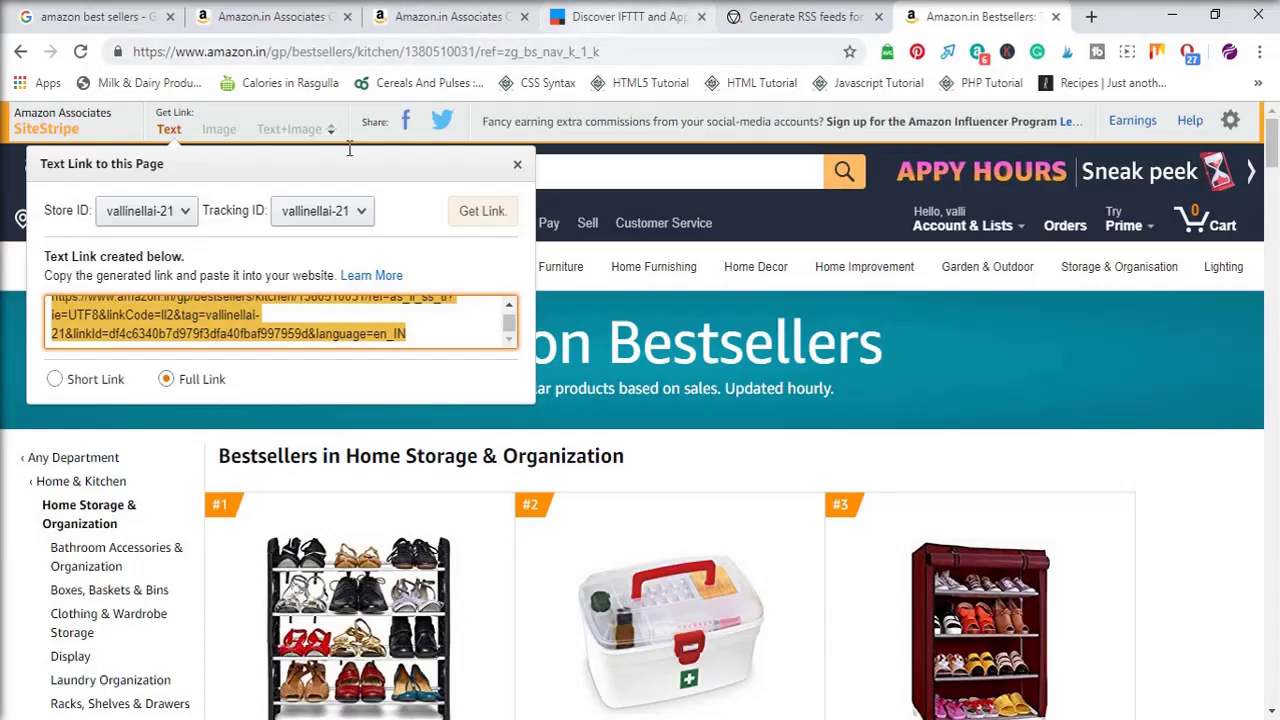
# - Search Google for "politepol" and switch to the already open PolitePol home page
pyautogui.click(110, 17)
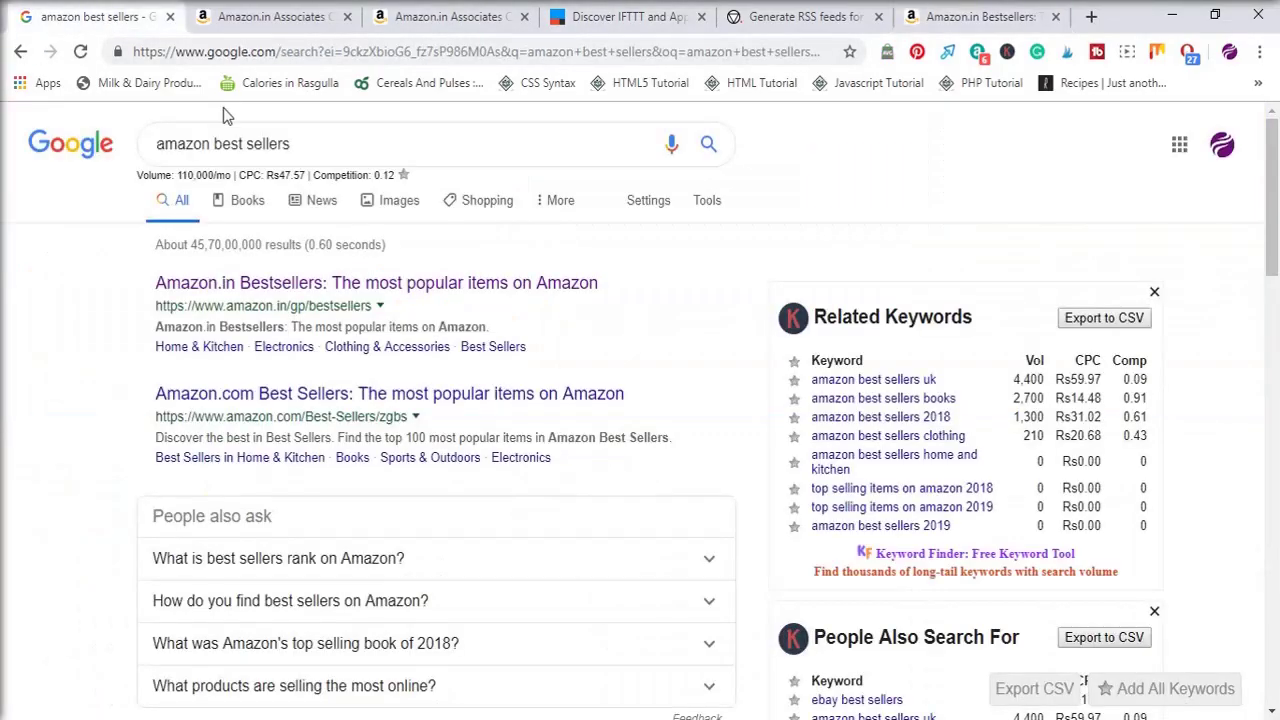
pyautogui.click(315, 142)
pyautogui.hotkey('ctrl', 'a')
pyautogui.press('BackSpace')
pyautogui.write('politepol')
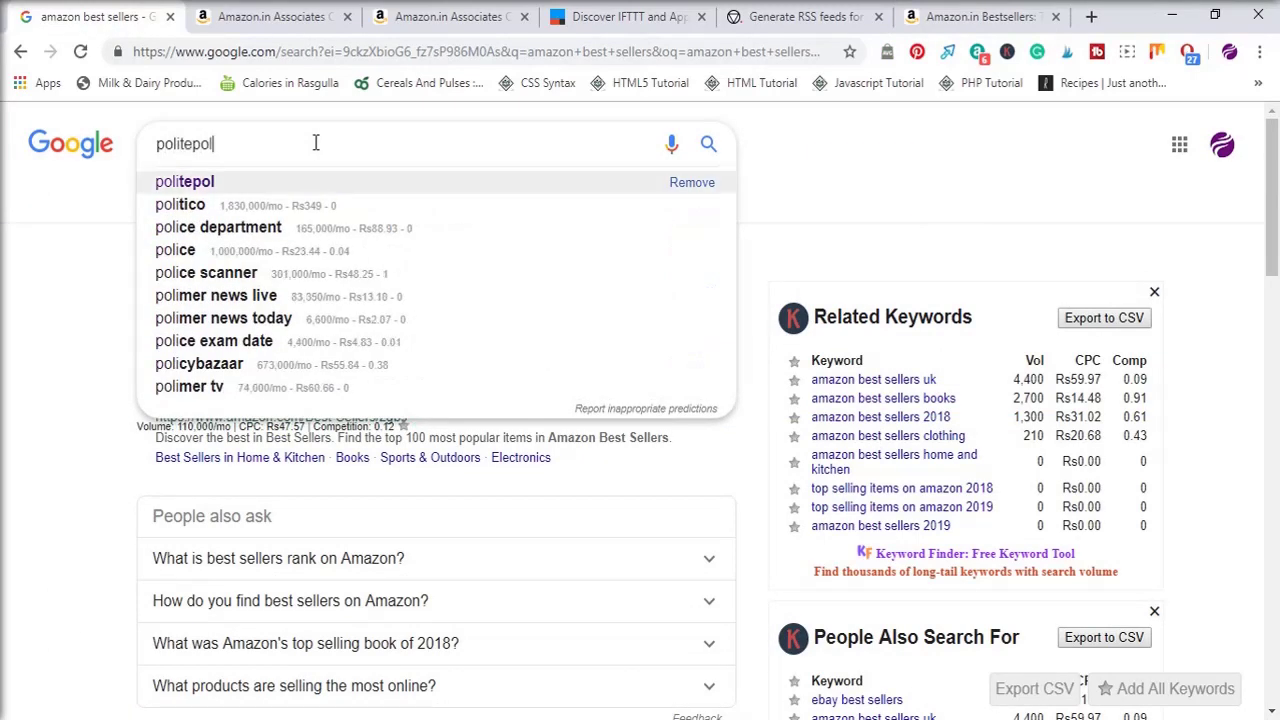
pyautogui.press('Return')
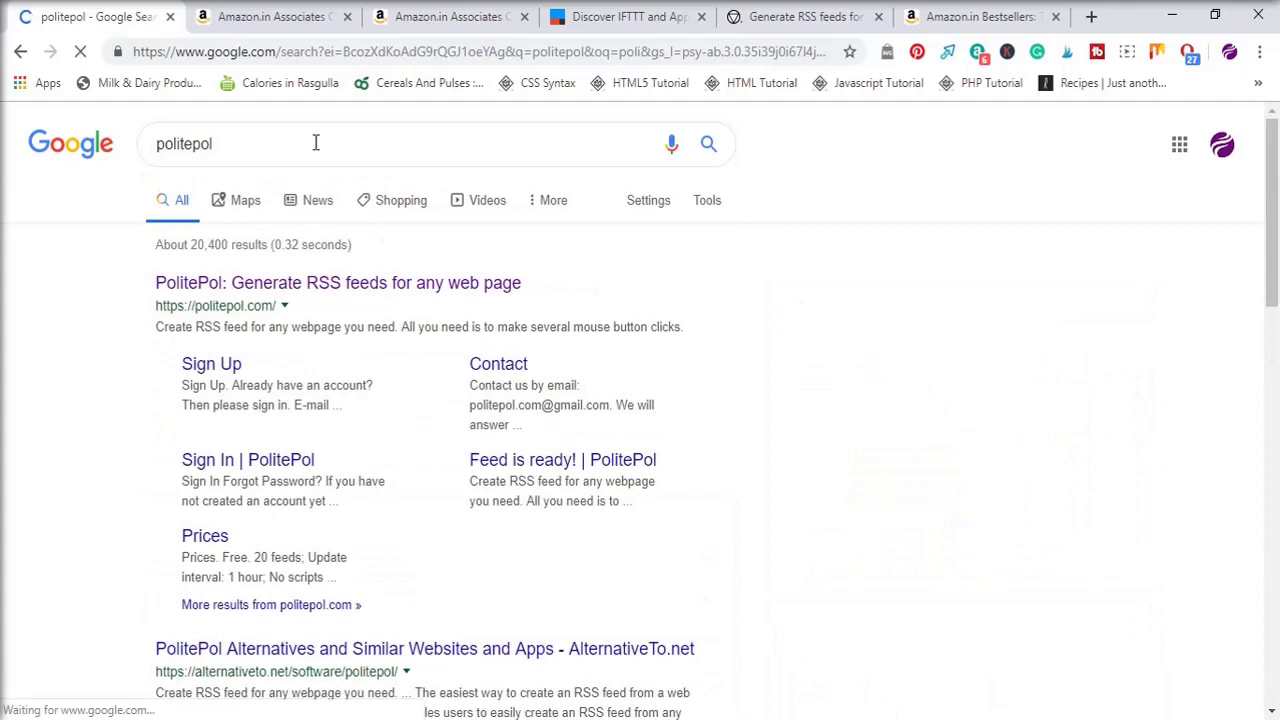
pyautogui.click(770, 33)
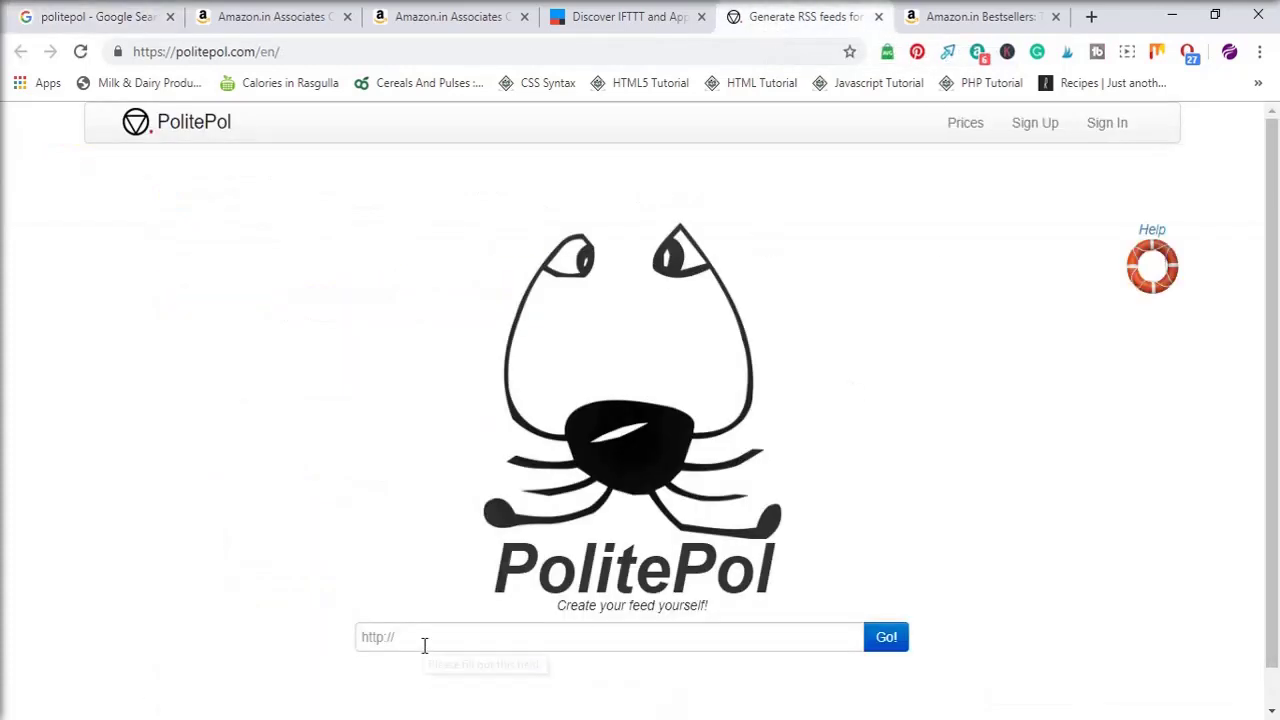
# - Load the copied Amazon bestsellers affiliate link into PolitePol's feed setup
pyautogui.click(424, 645)
pyautogui.hotkey('ctrl', 'v')
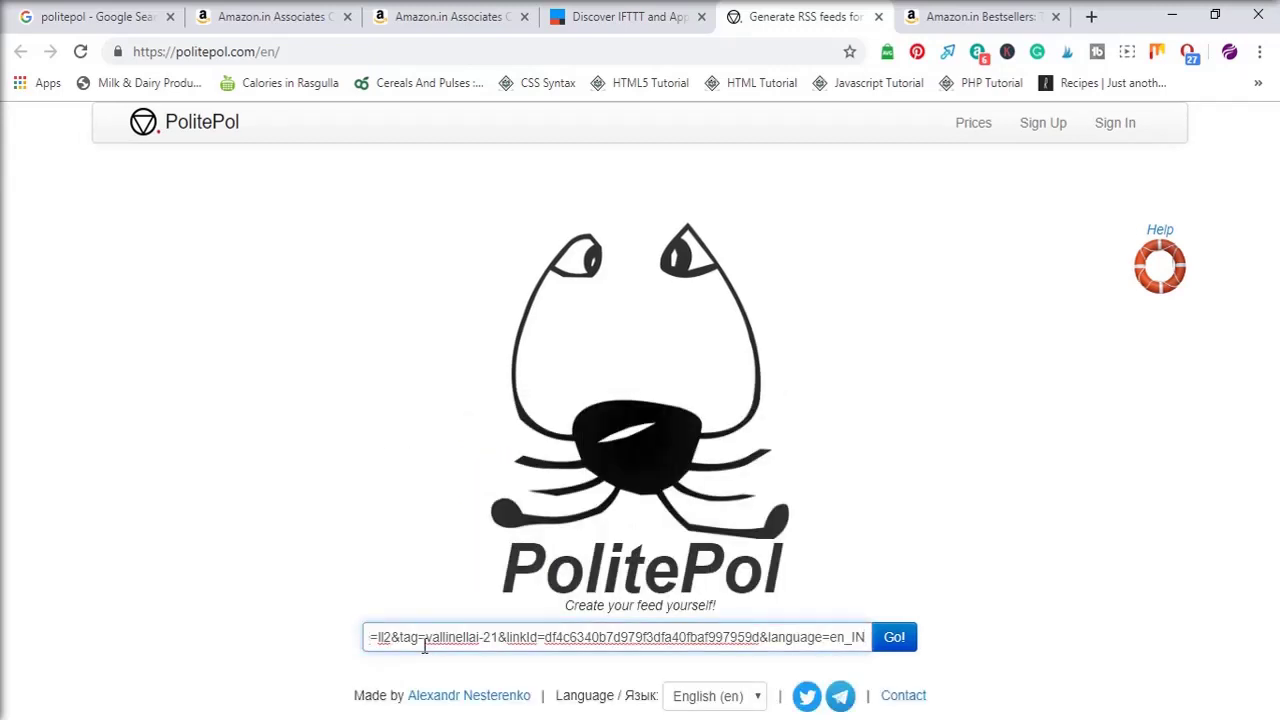
pyautogui.click(890, 655)
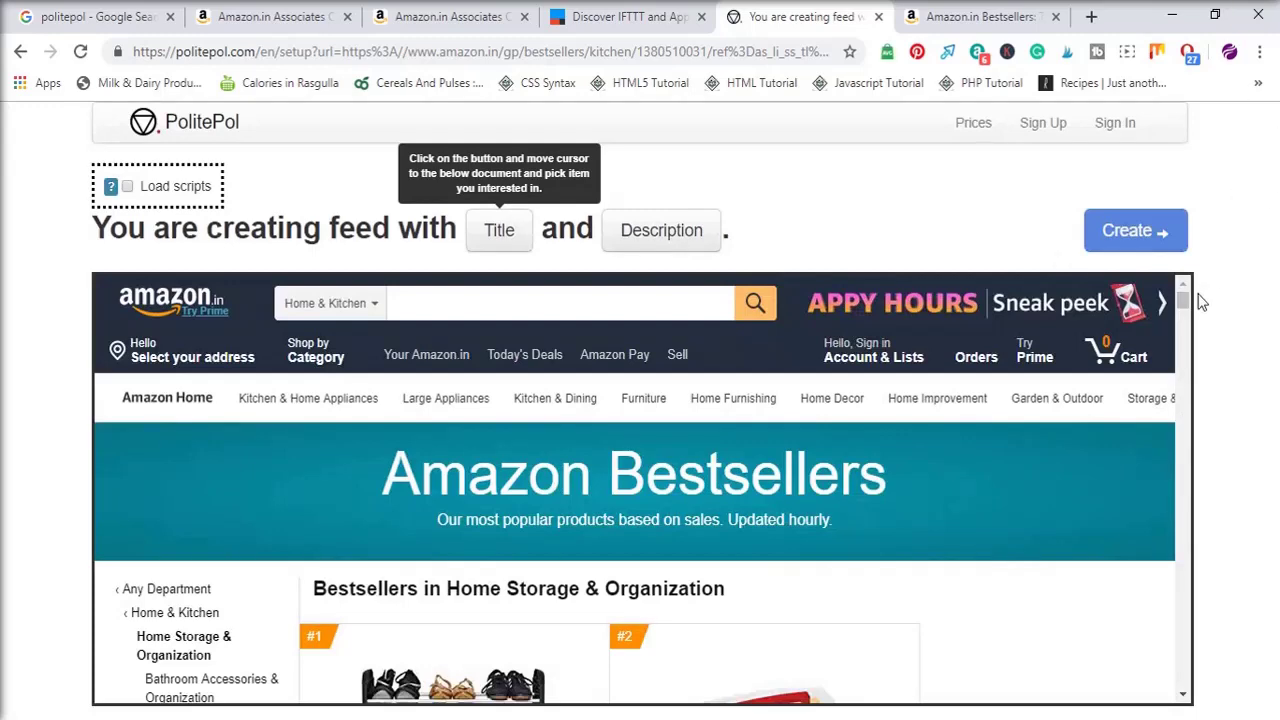
# - Compare the products on the page loaded in PolitePol with those on the Amazon bestsellers page
pyautogui.moveTo(1183, 310); pyautogui.dragTo(1186, 343)
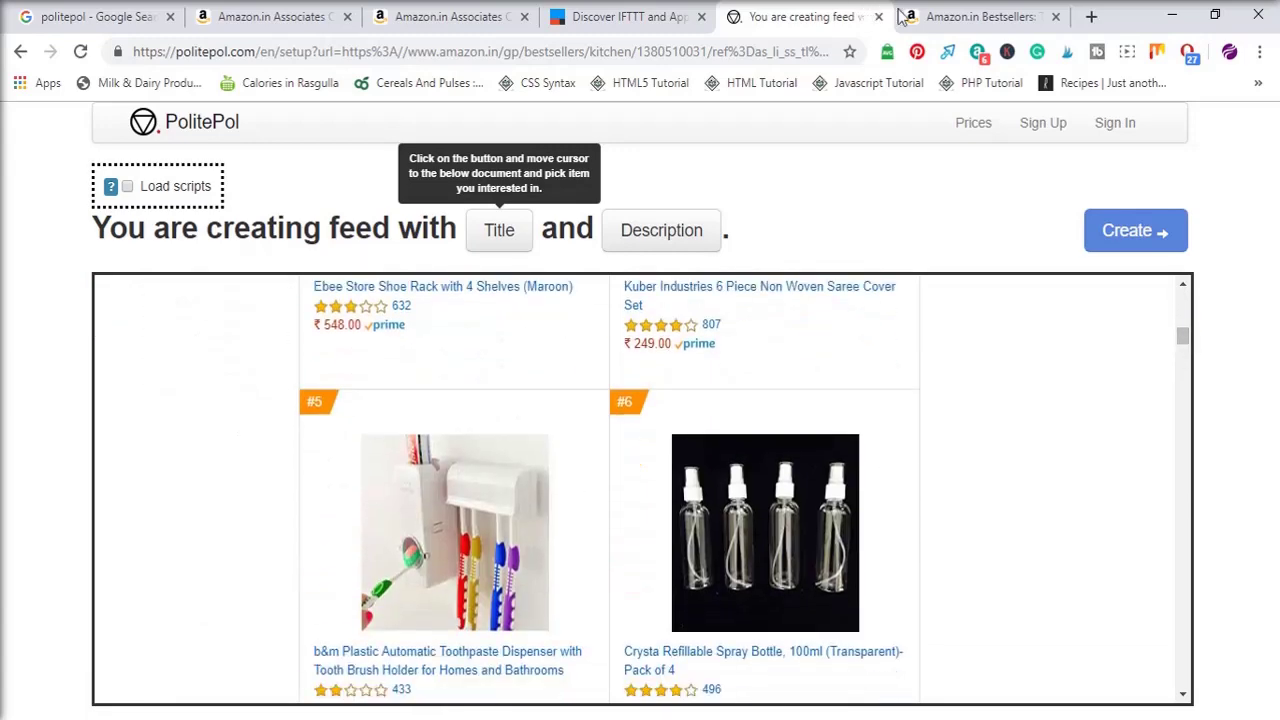
pyautogui.click(974, 17)
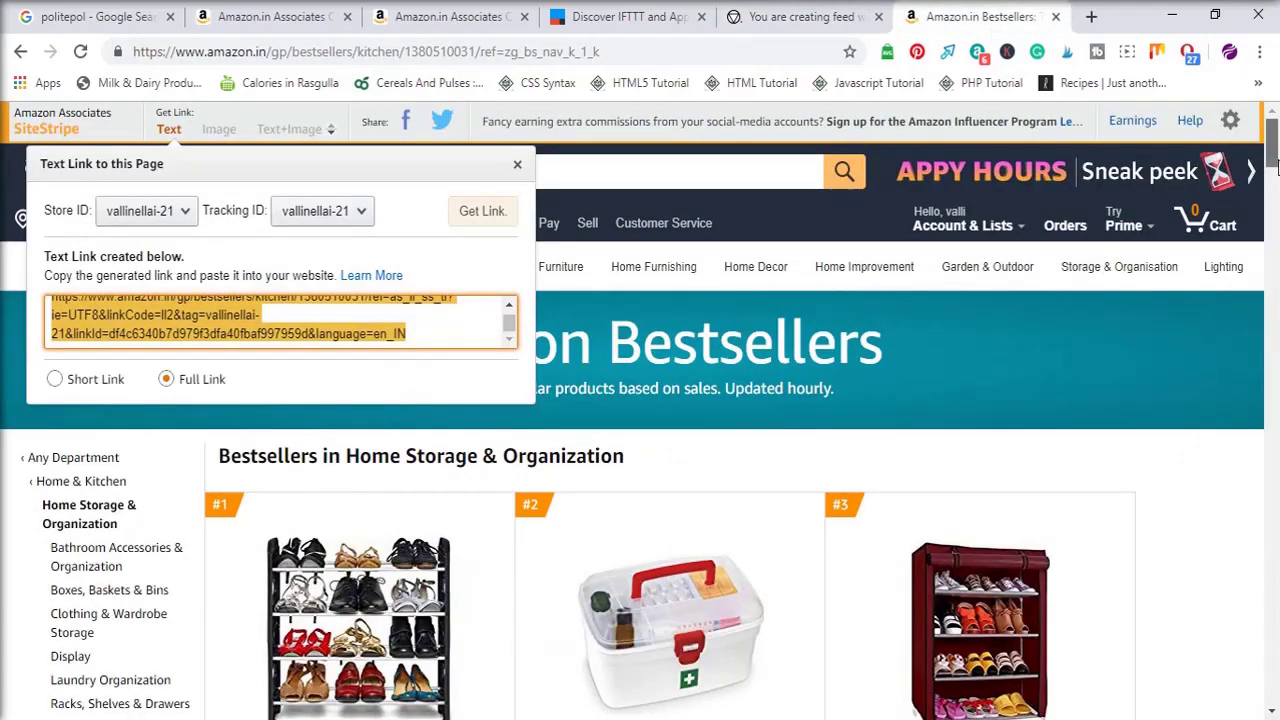
pyautogui.moveTo(1276, 165); pyautogui.dragTo(1268, 194)
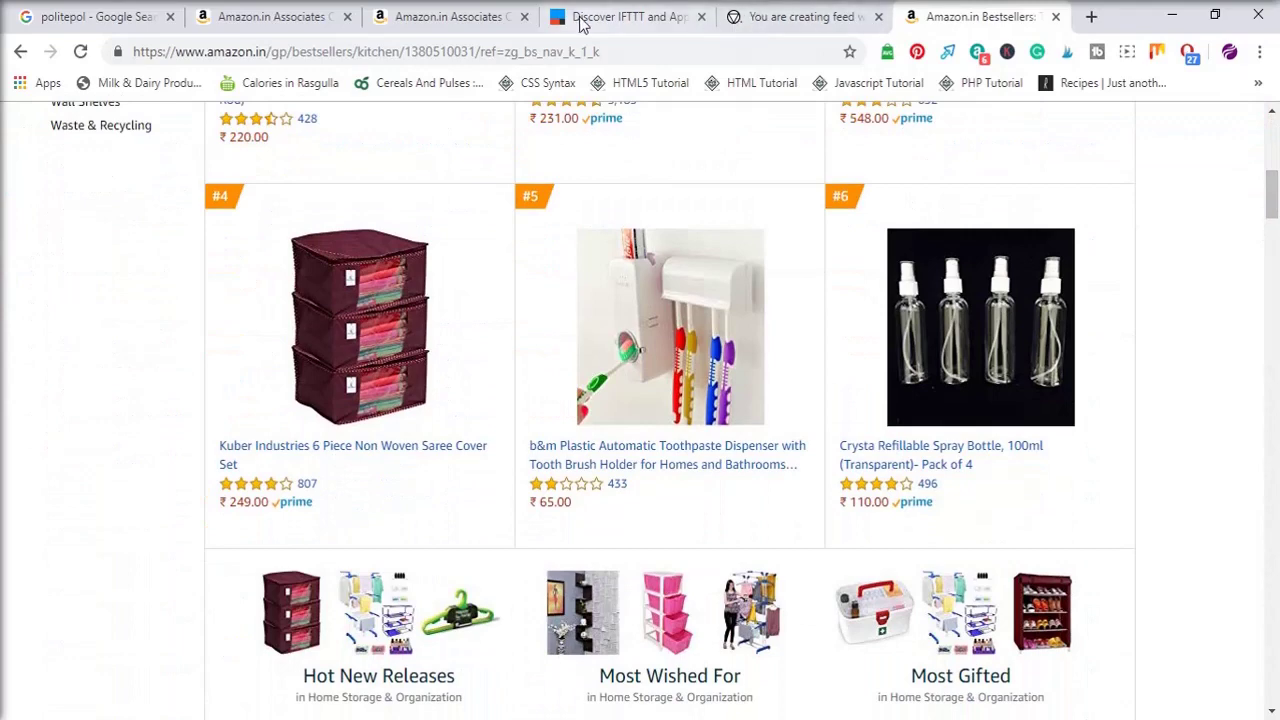
pyautogui.click(780, 20)
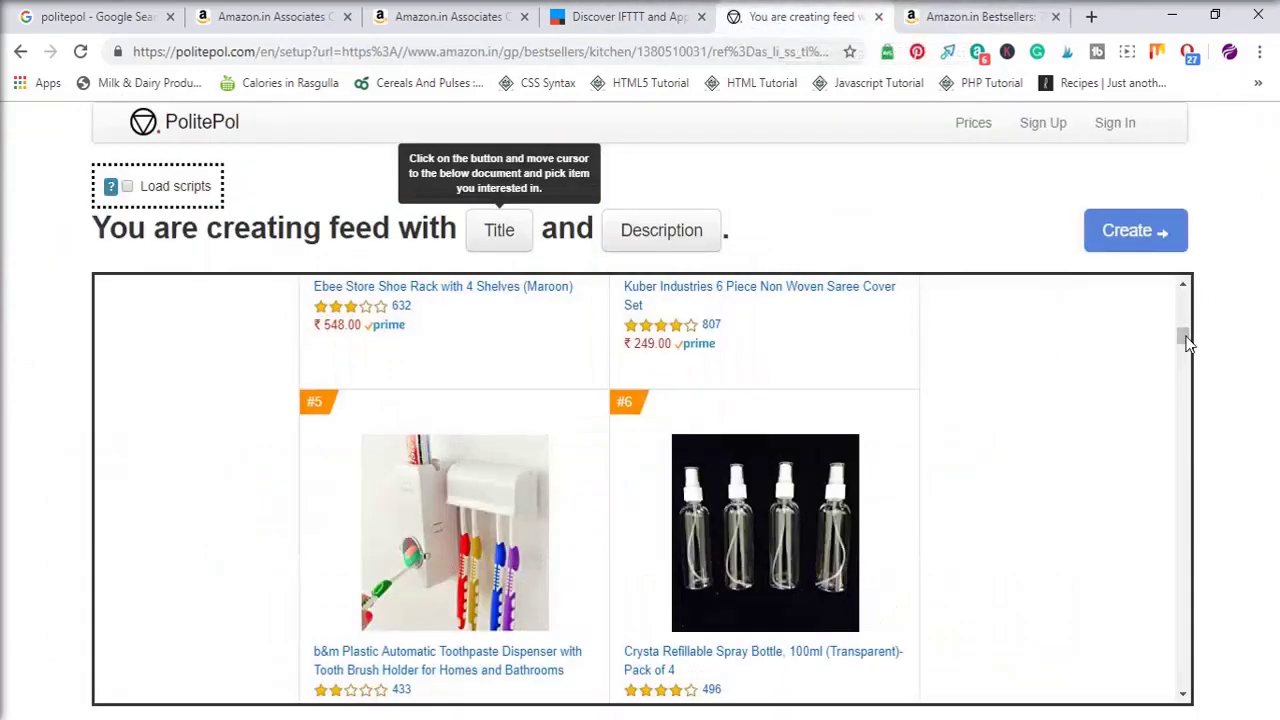
# - Start picking the feed's Title element from the bestsellers products on the loaded page
pyautogui.moveTo(1185, 340); pyautogui.dragTo(1183, 314)
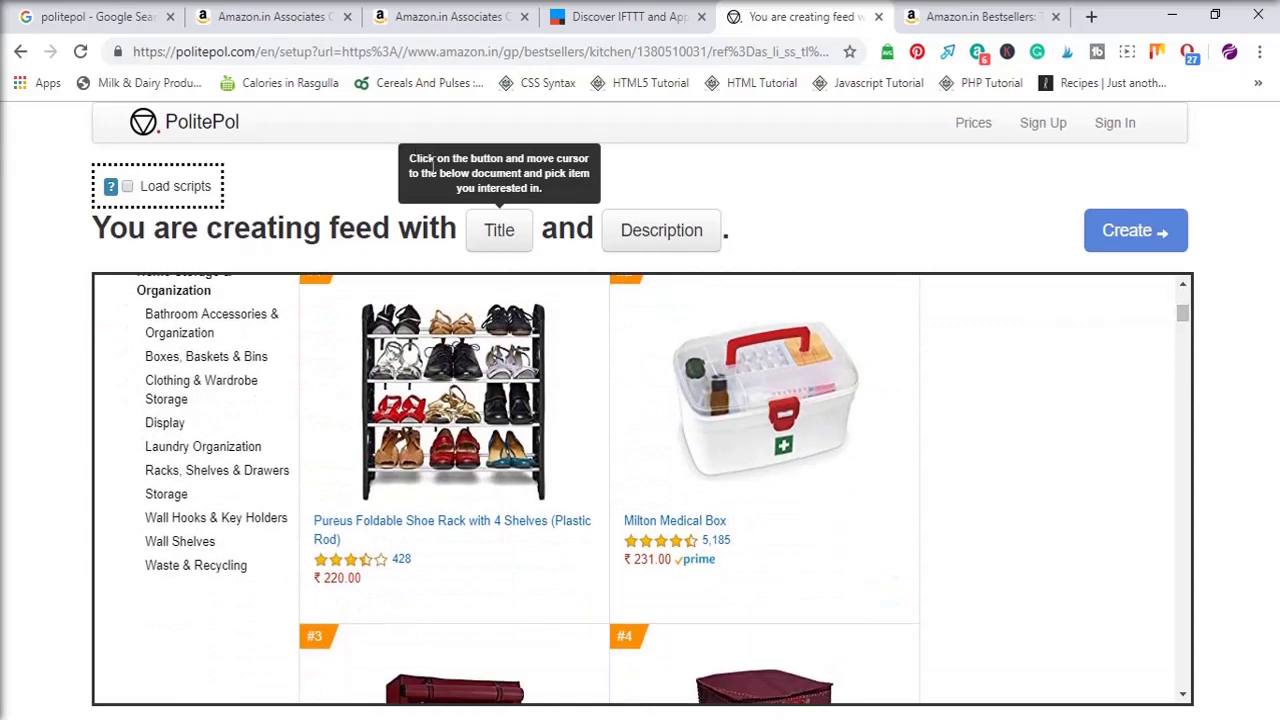
pyautogui.click(517, 229)
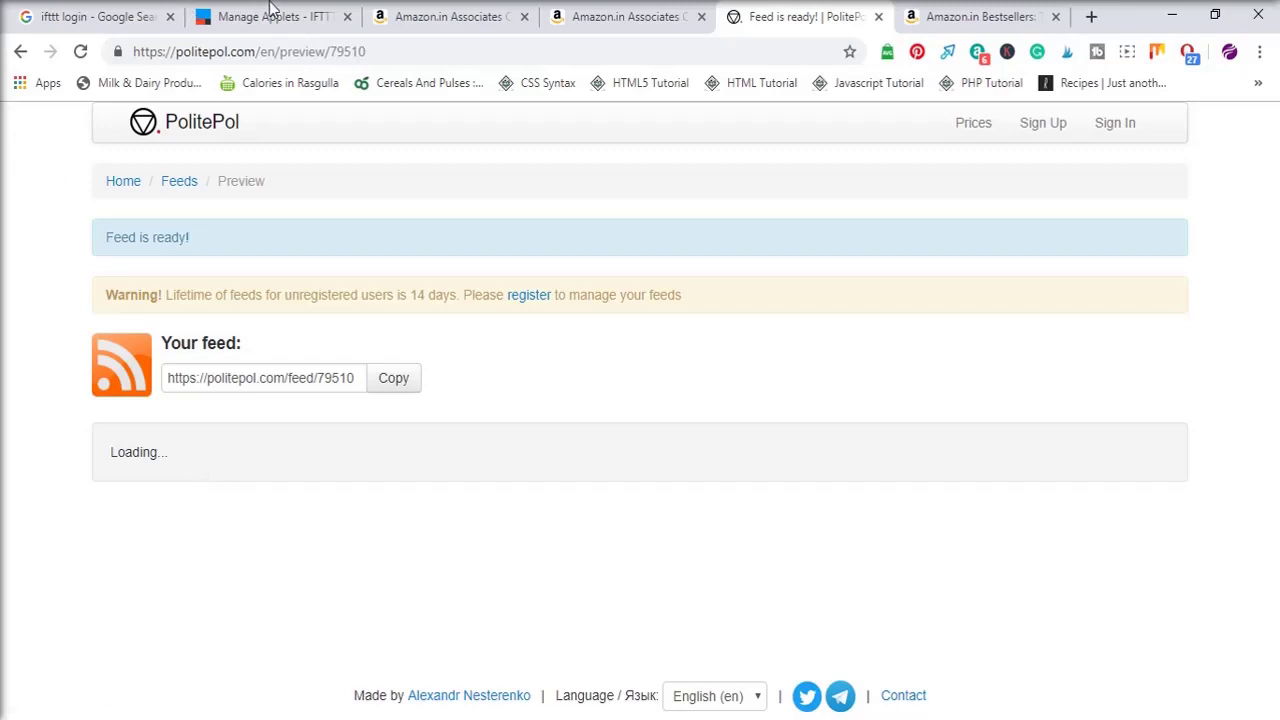
# - Look at the Google results for "ifttt login" and review the product preview of the PolitePol feed
pyautogui.click(80, 17)
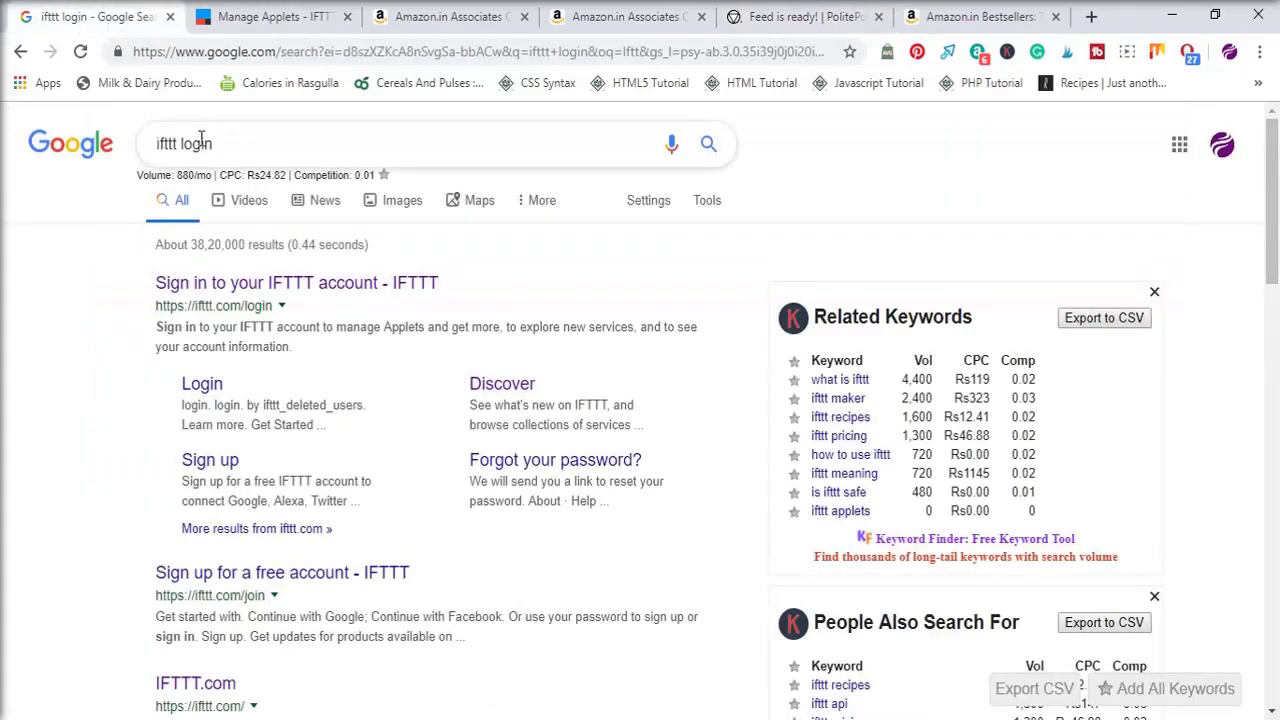
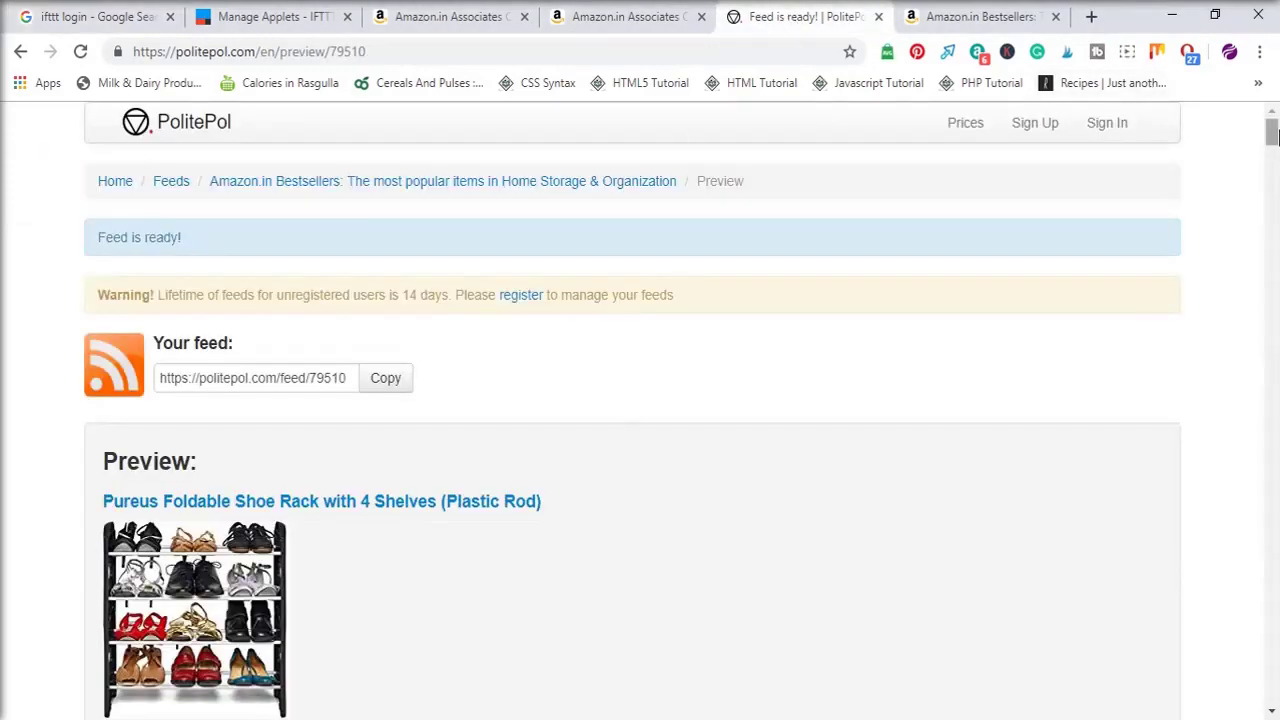
pyautogui.moveTo(1271, 133); pyautogui.dragTo(1273, 143)
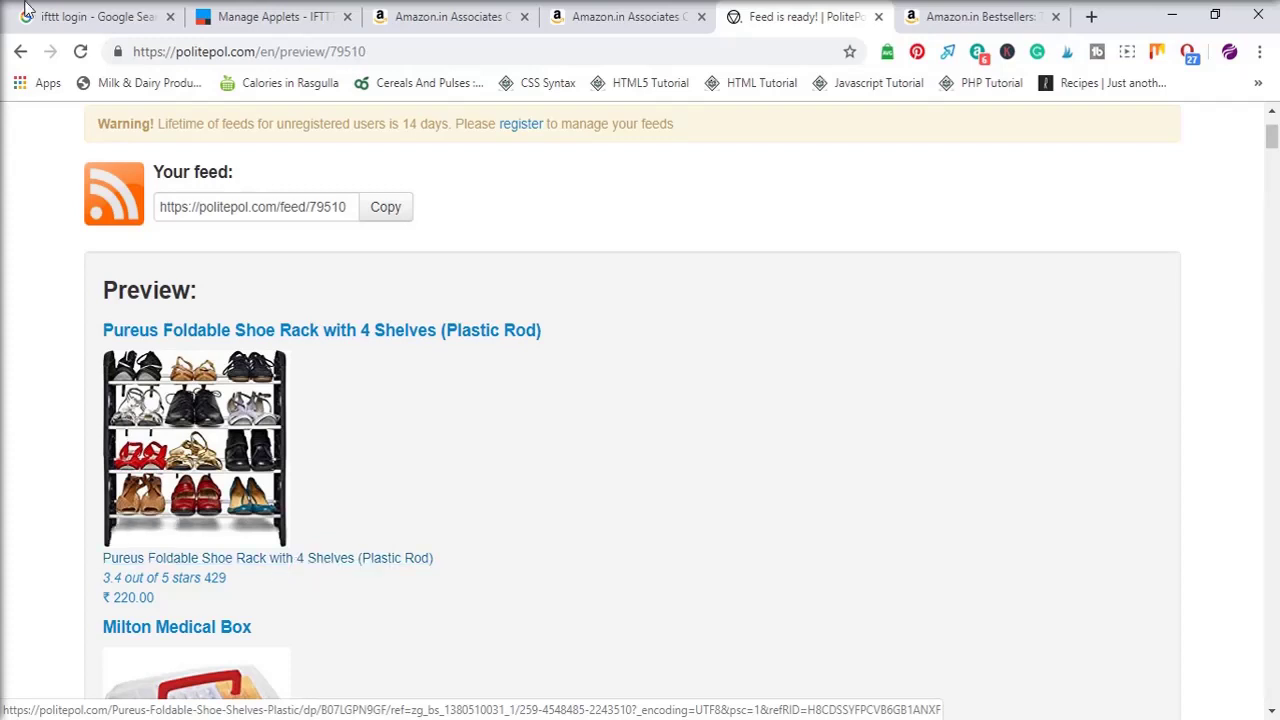
# - Switch to IFTTT and start a new applet with the RSS Feed service's "New feed item" trigger
pyautogui.click(270, 17)
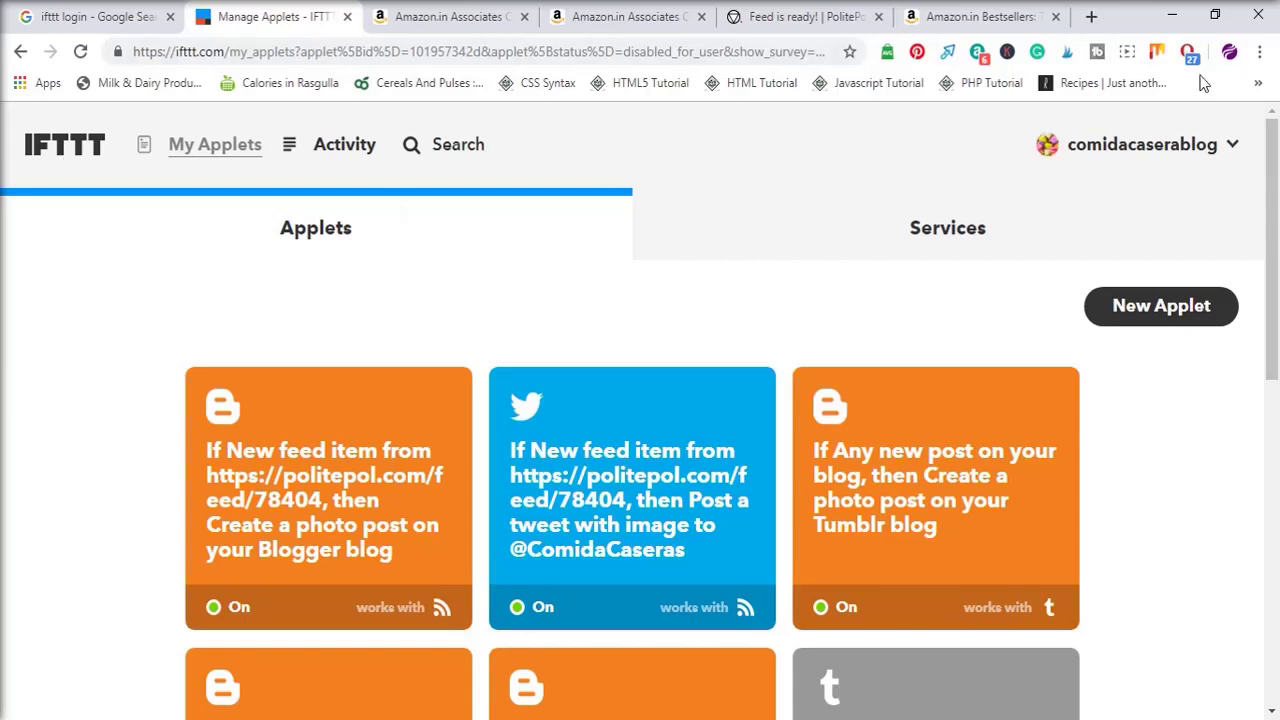
pyautogui.click(1203, 148)
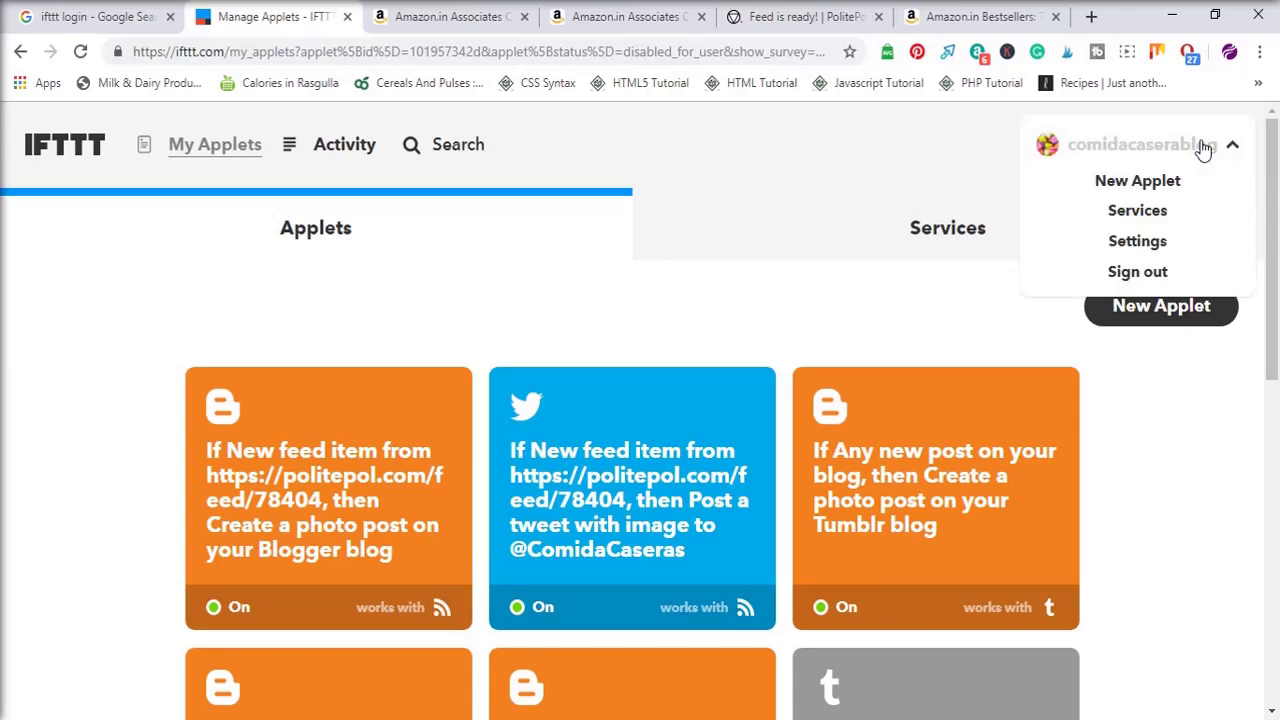
pyautogui.click(1130, 188)
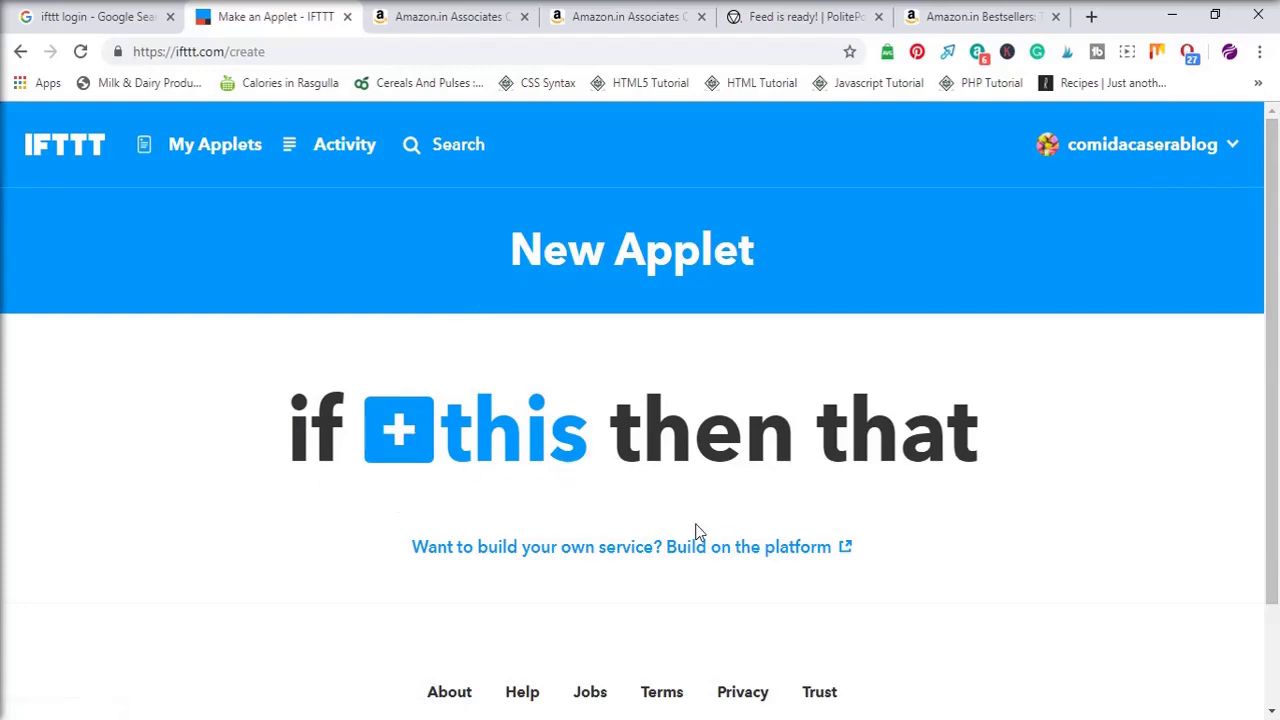
pyautogui.click(414, 430)
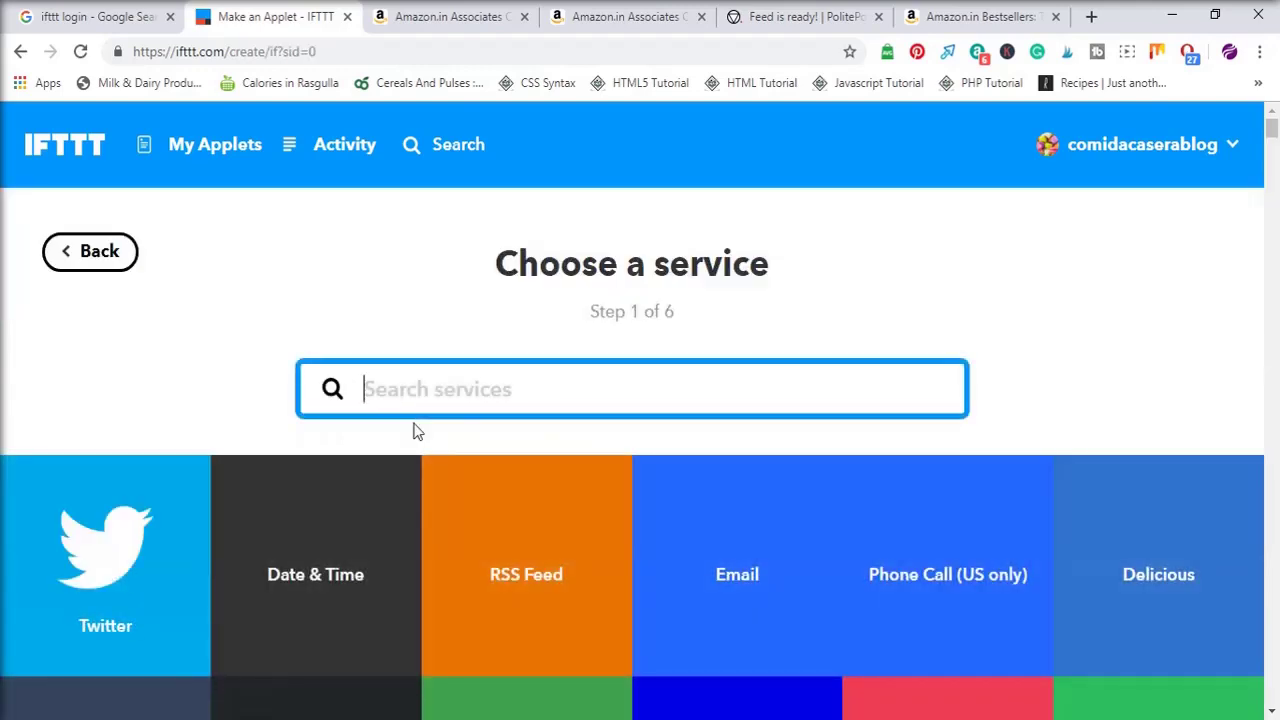
pyautogui.click(503, 550)
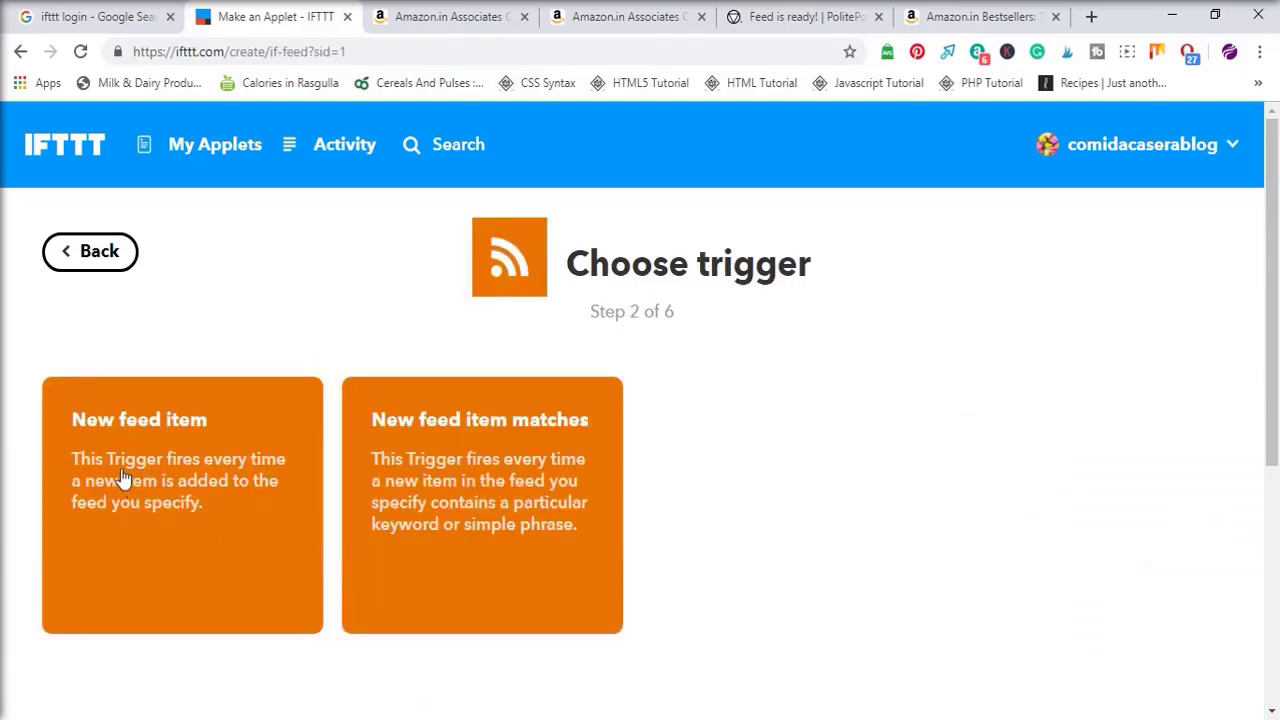
pyautogui.click(146, 420)
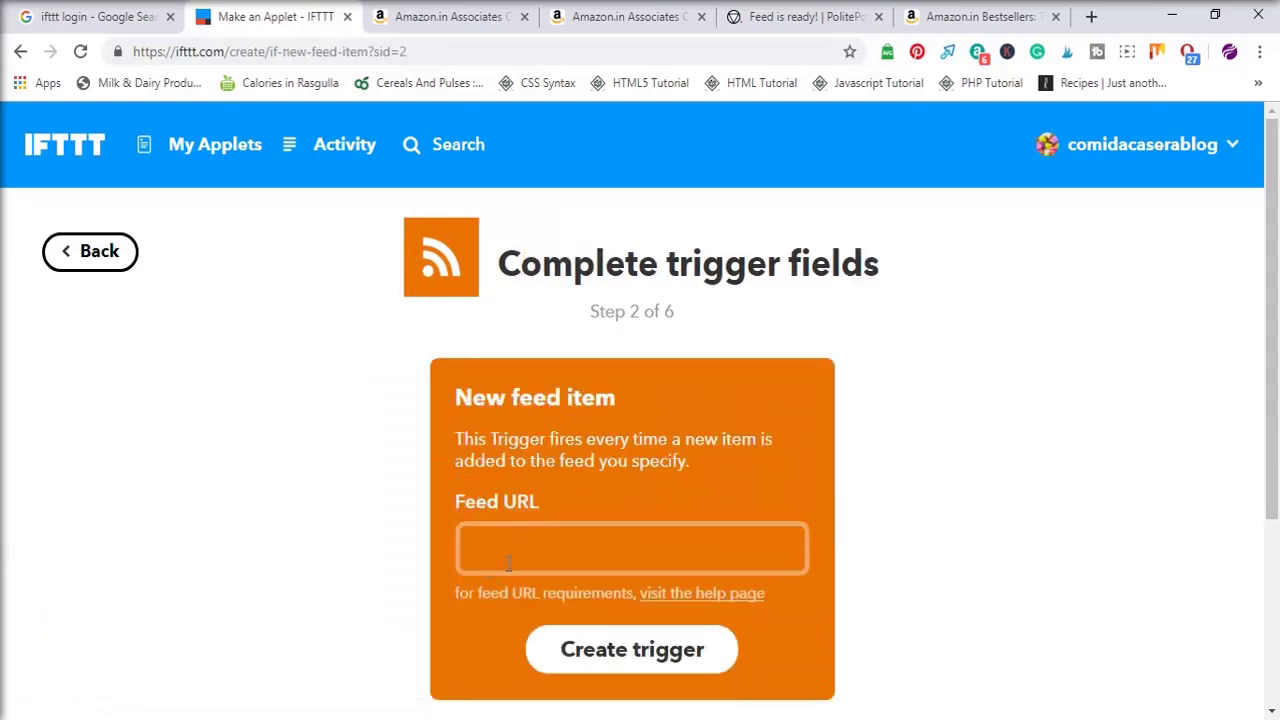
pyautogui.click(810, 18)
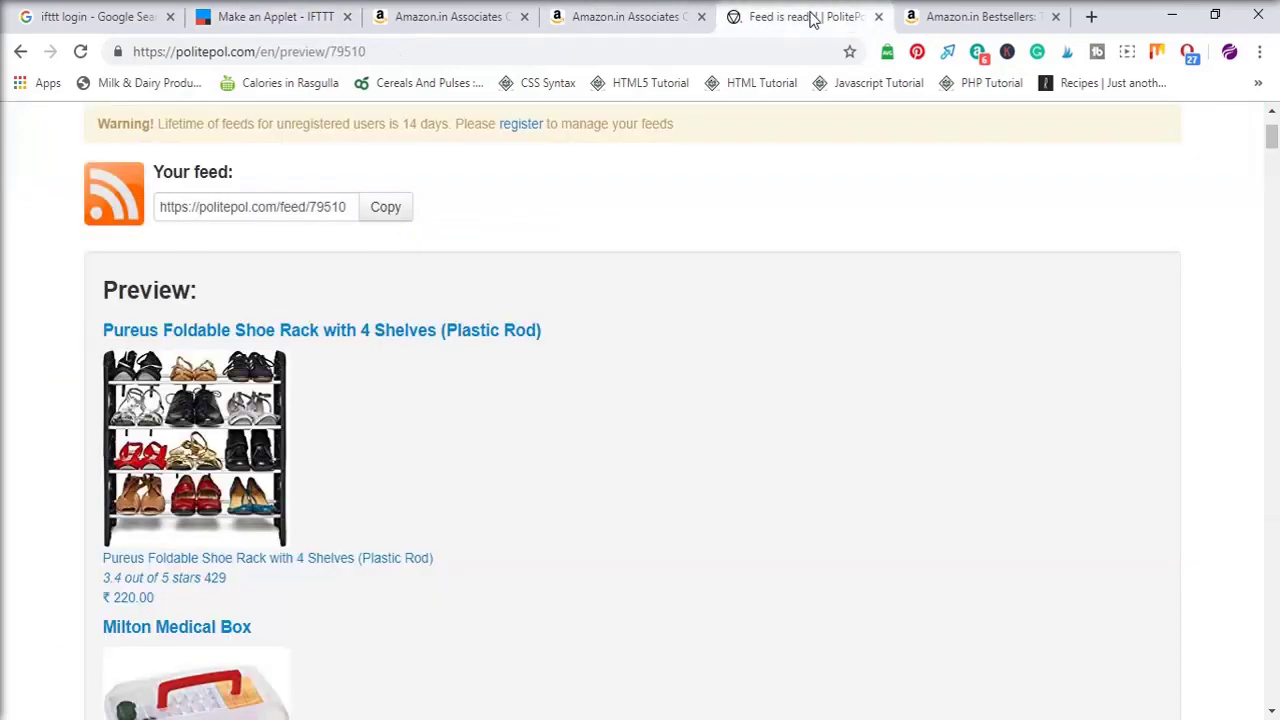
pyautogui.click(386, 216)
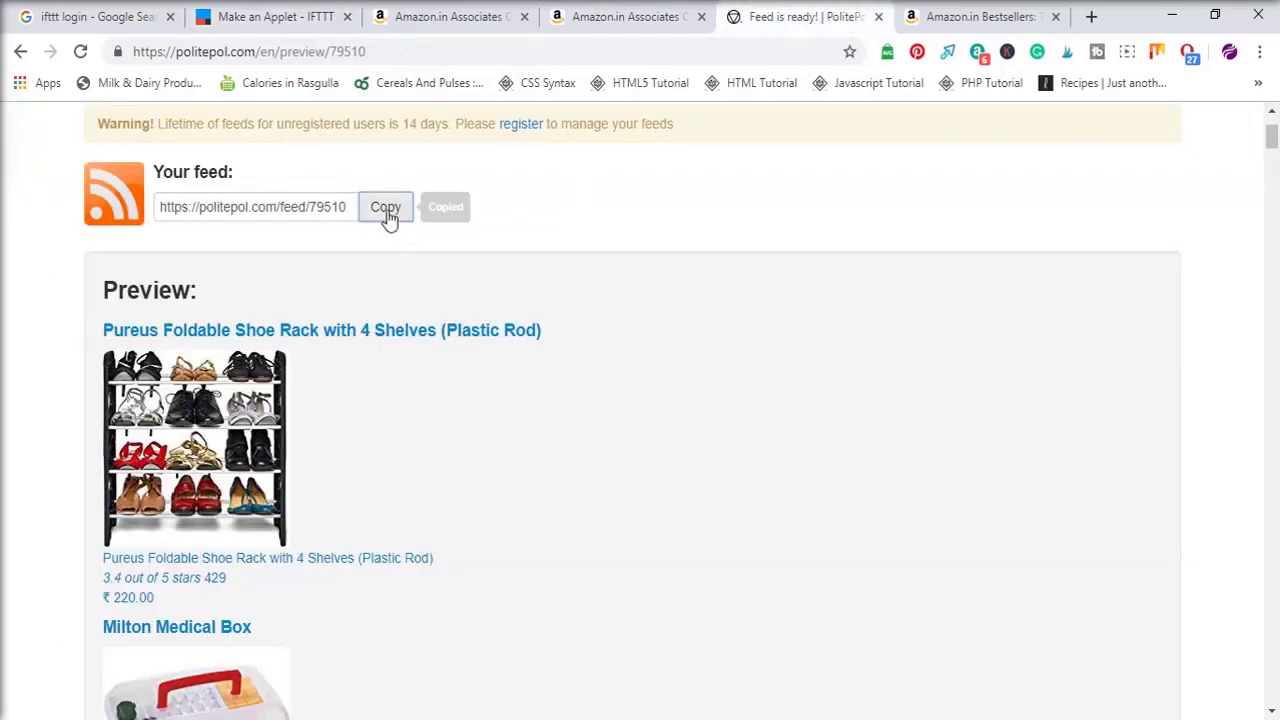
pyautogui.click(283, 18)
pyautogui.click(581, 550)
pyautogui.hotkey('ctrl', 'v')
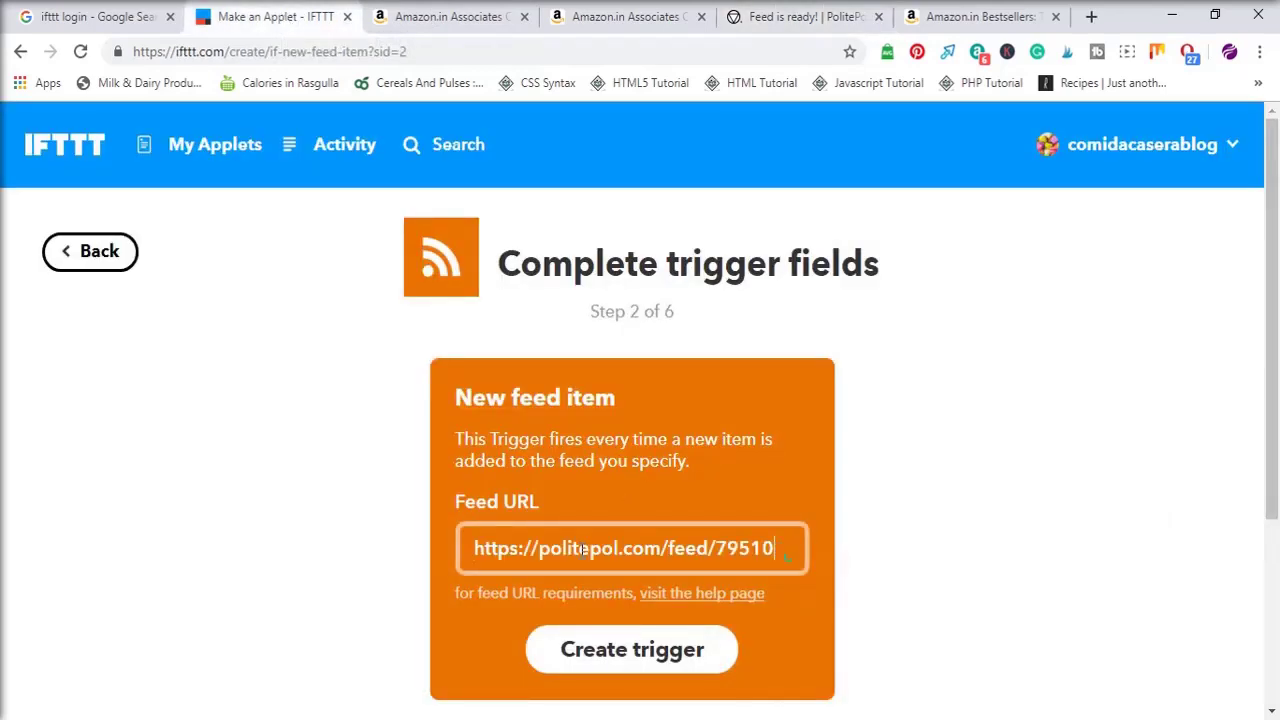
pyautogui.press('Return')
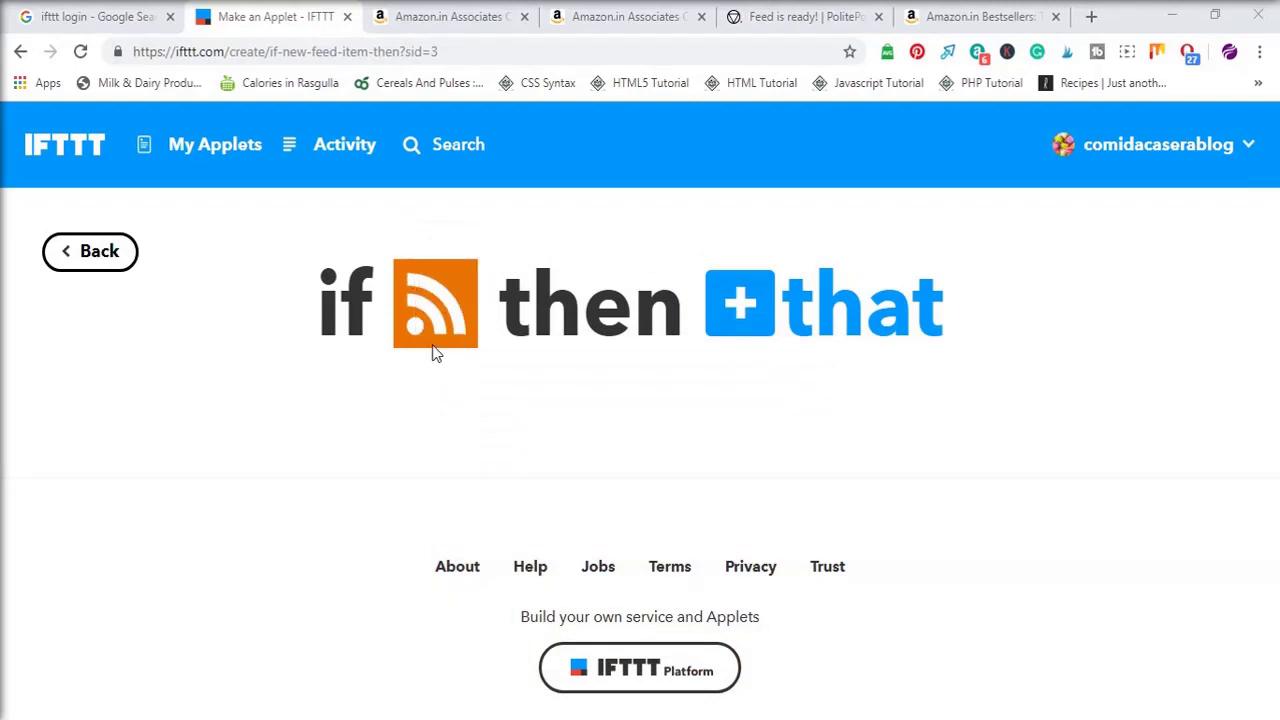
# - Choose Facebook Pages as the applet's action service with the "Create a link post" action
pyautogui.click(755, 307)
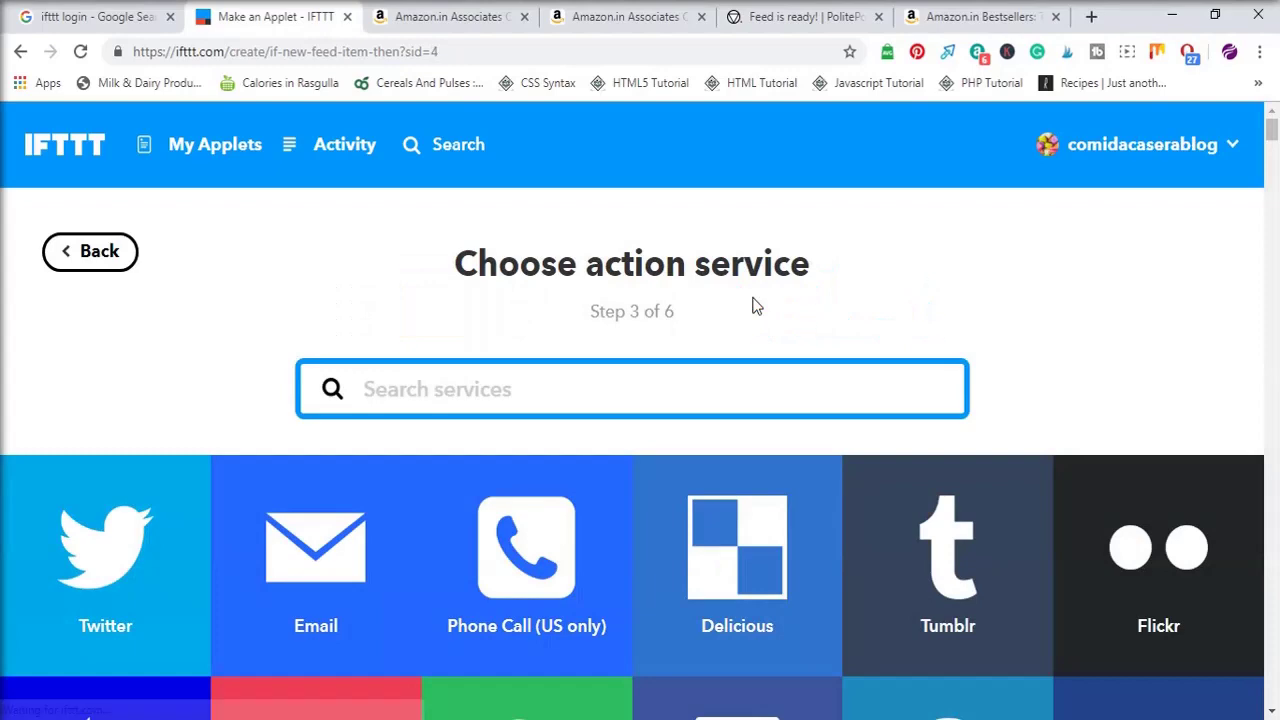
pyautogui.moveTo(1272, 128)
pyautogui.mouseDown()
pyautogui.moveTo(1272, 150)
pyautogui.moveTo(1272, 128)
pyautogui.mouseUp()
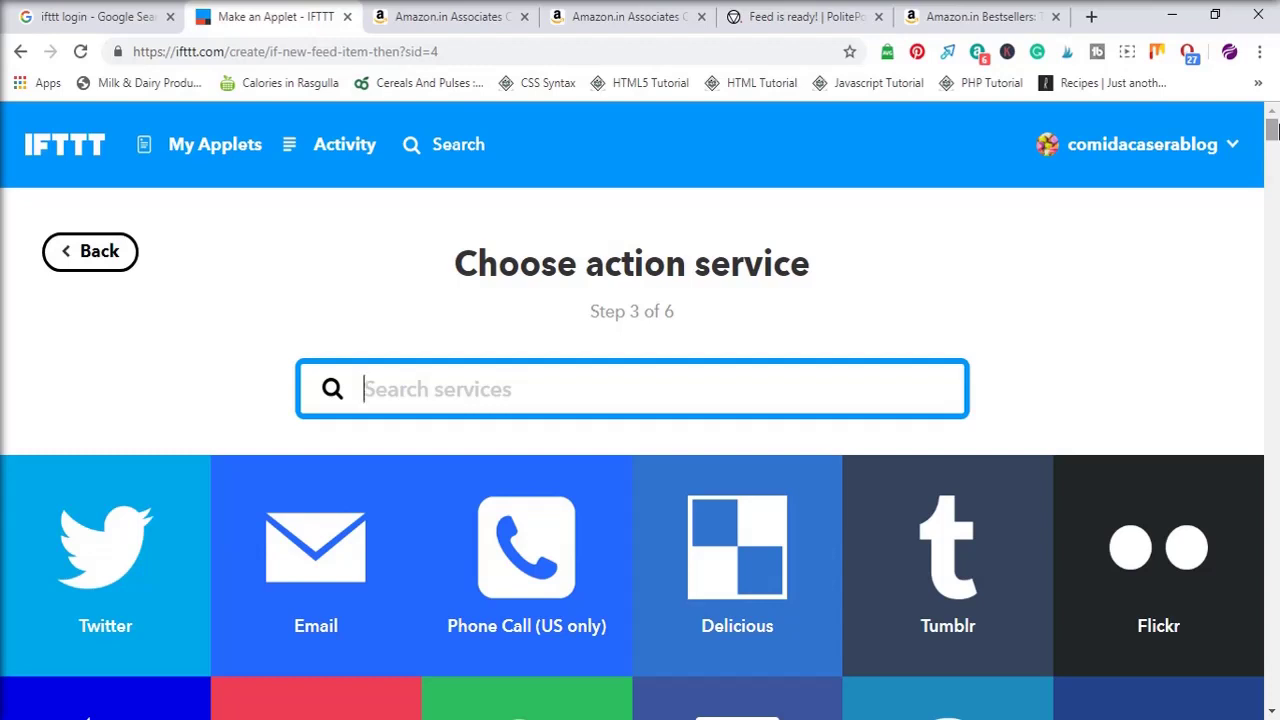
pyautogui.moveTo(1272, 128); pyautogui.dragTo(1272, 142)
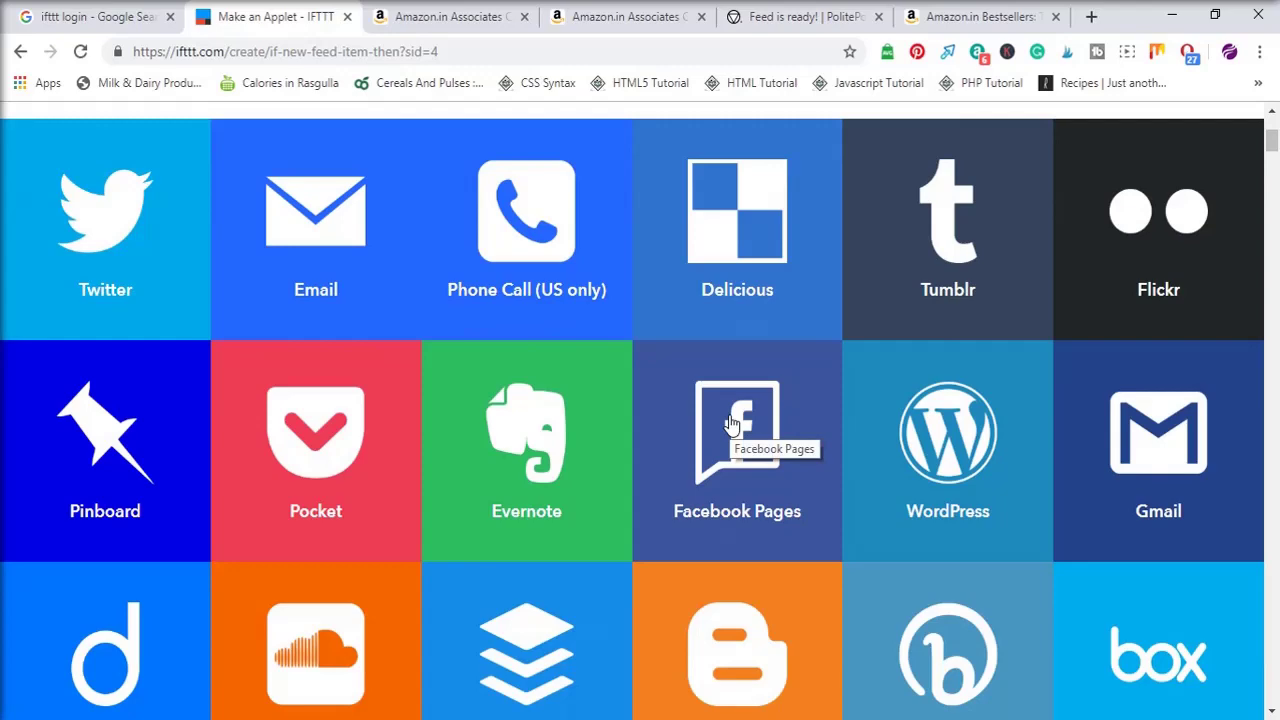
pyautogui.click(731, 424)
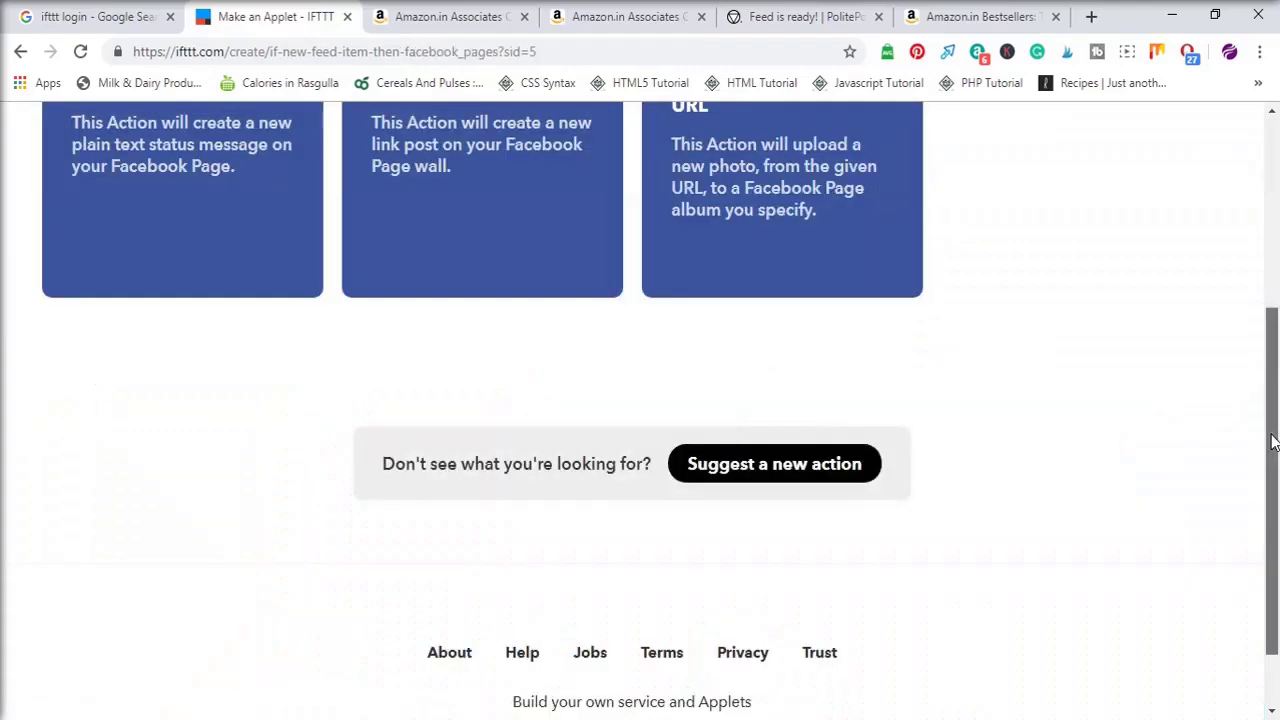
pyautogui.scroll(3, 1272, 442)
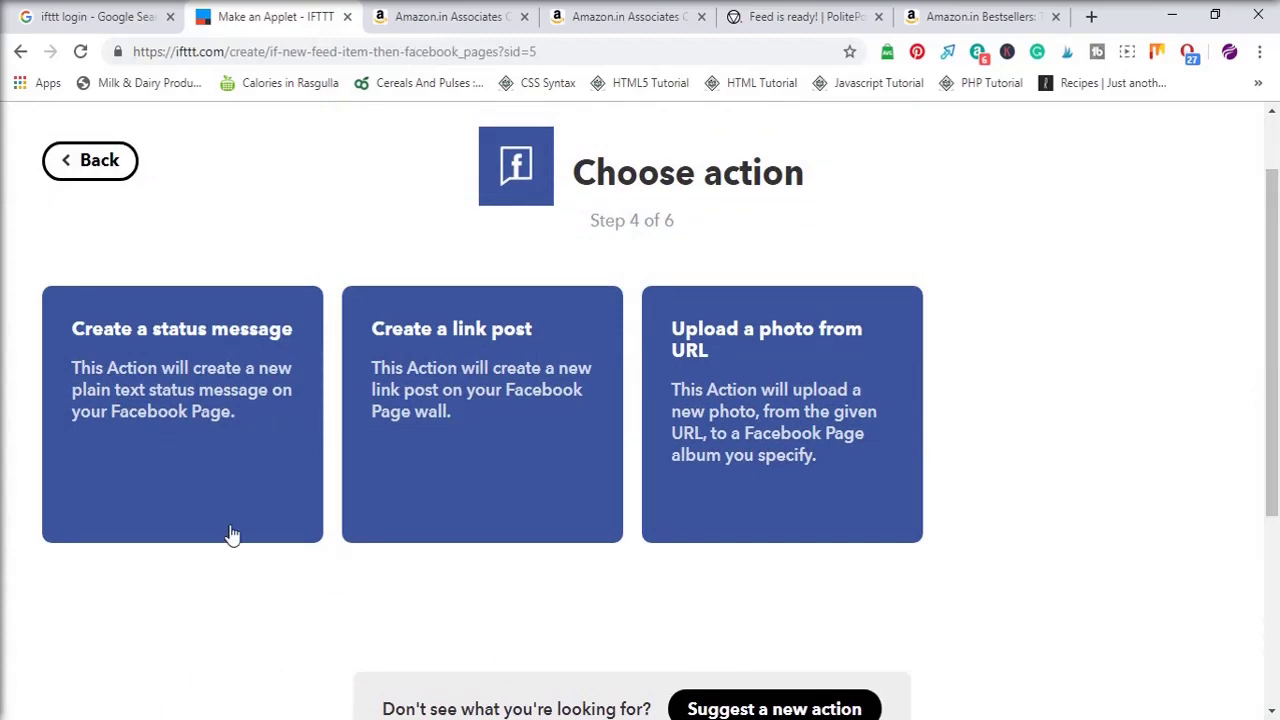
pyautogui.click(490, 333)
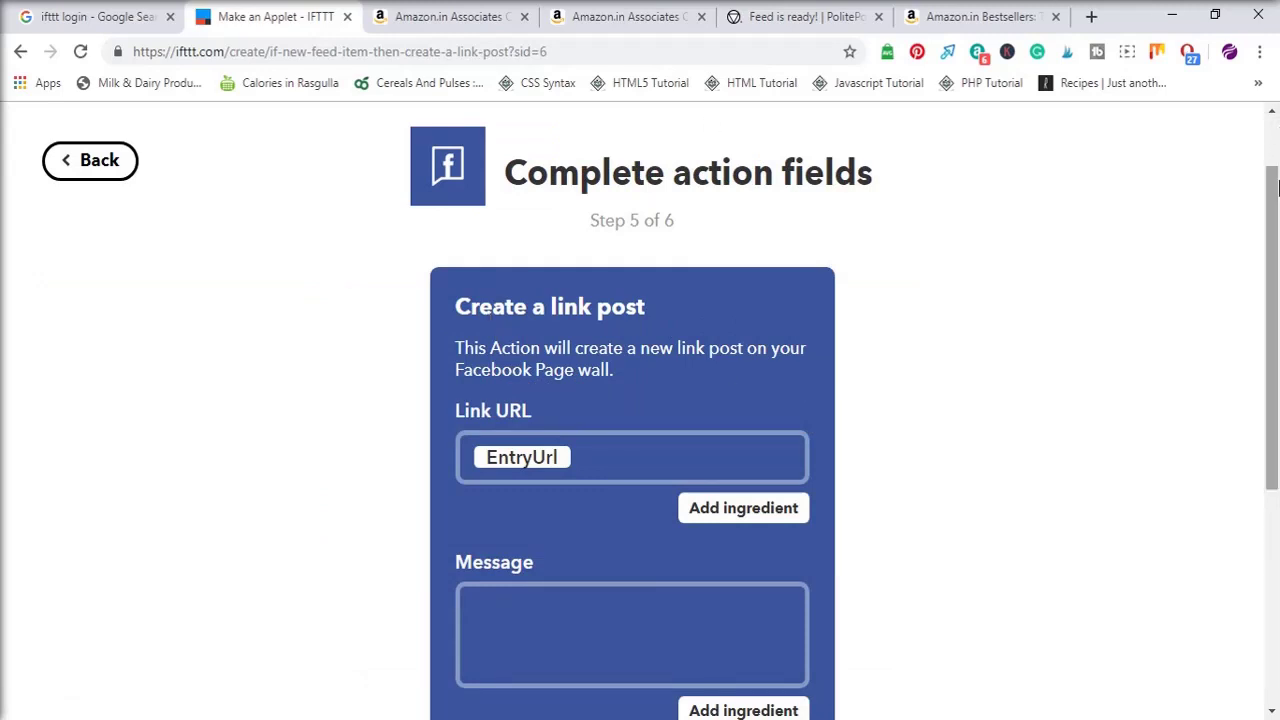
# - Add the EntryTitle and EntryUrl ingredients to the link post's Message and create the action
pyautogui.moveTo(1275, 186); pyautogui.dragTo(1275, 270)
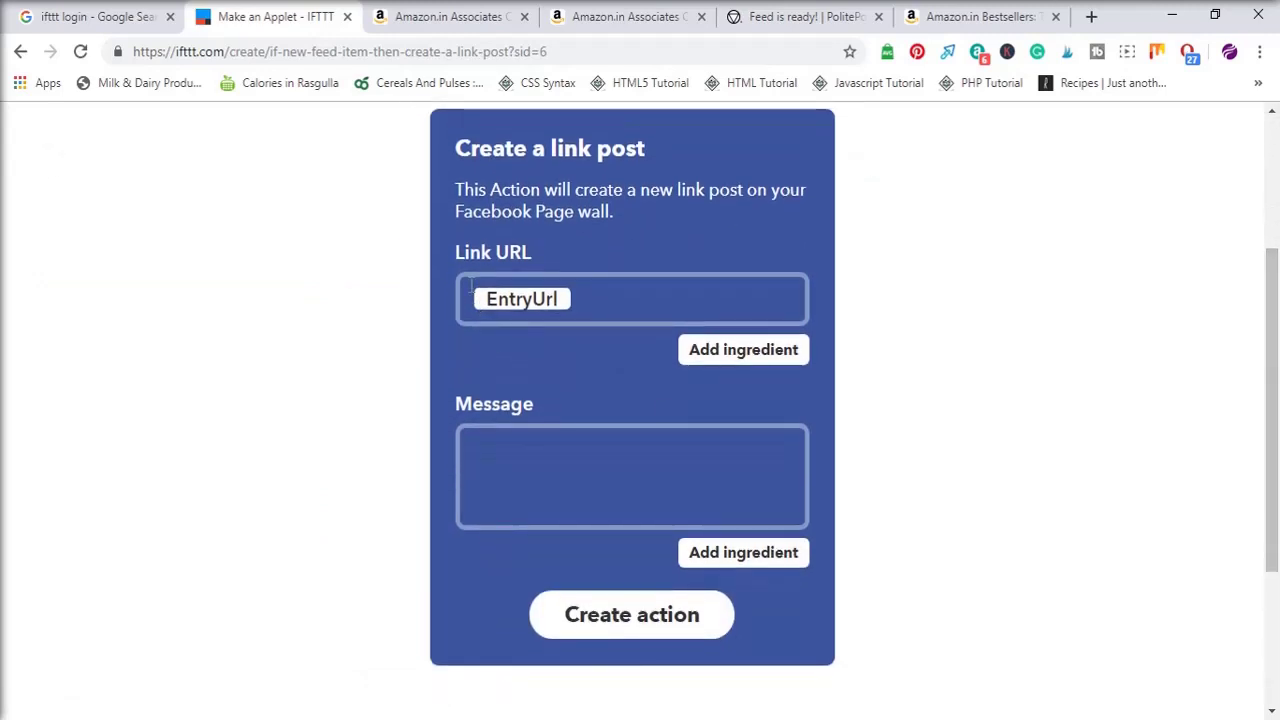
pyautogui.click(723, 556)
pyautogui.moveTo(1271, 369); pyautogui.dragTo(1271, 443)
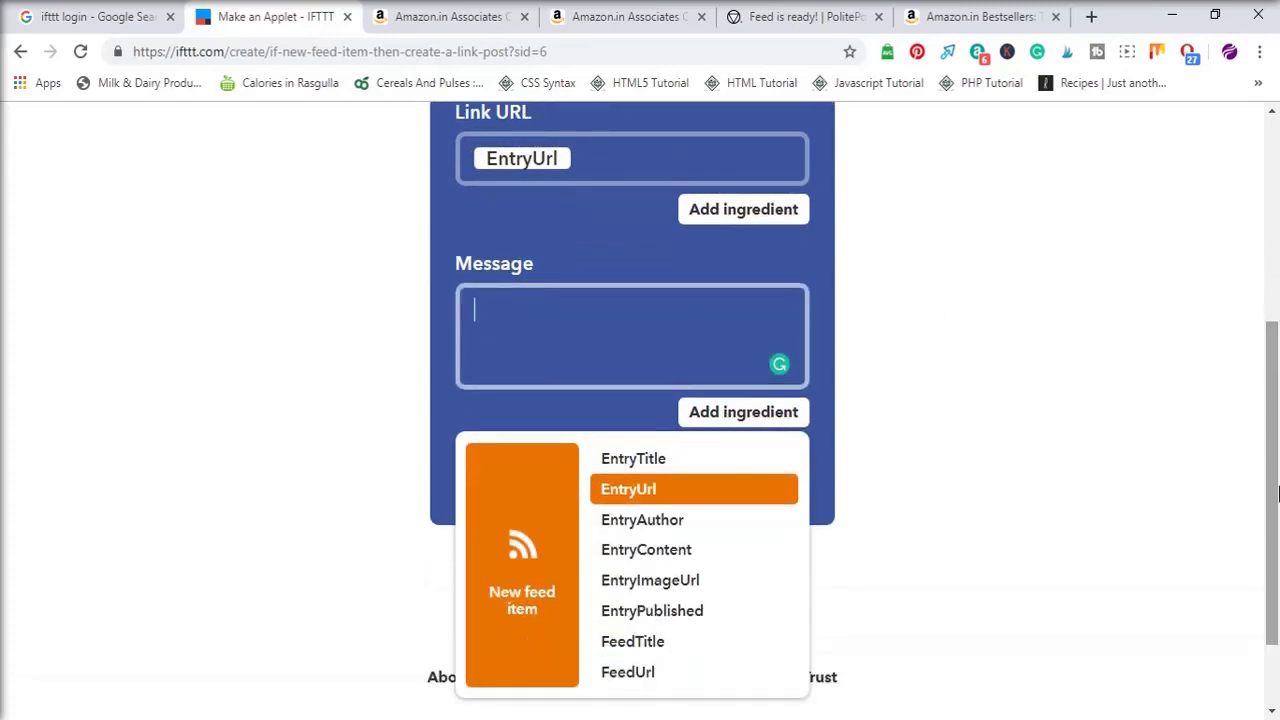
pyautogui.click(660, 460)
pyautogui.click(766, 418)
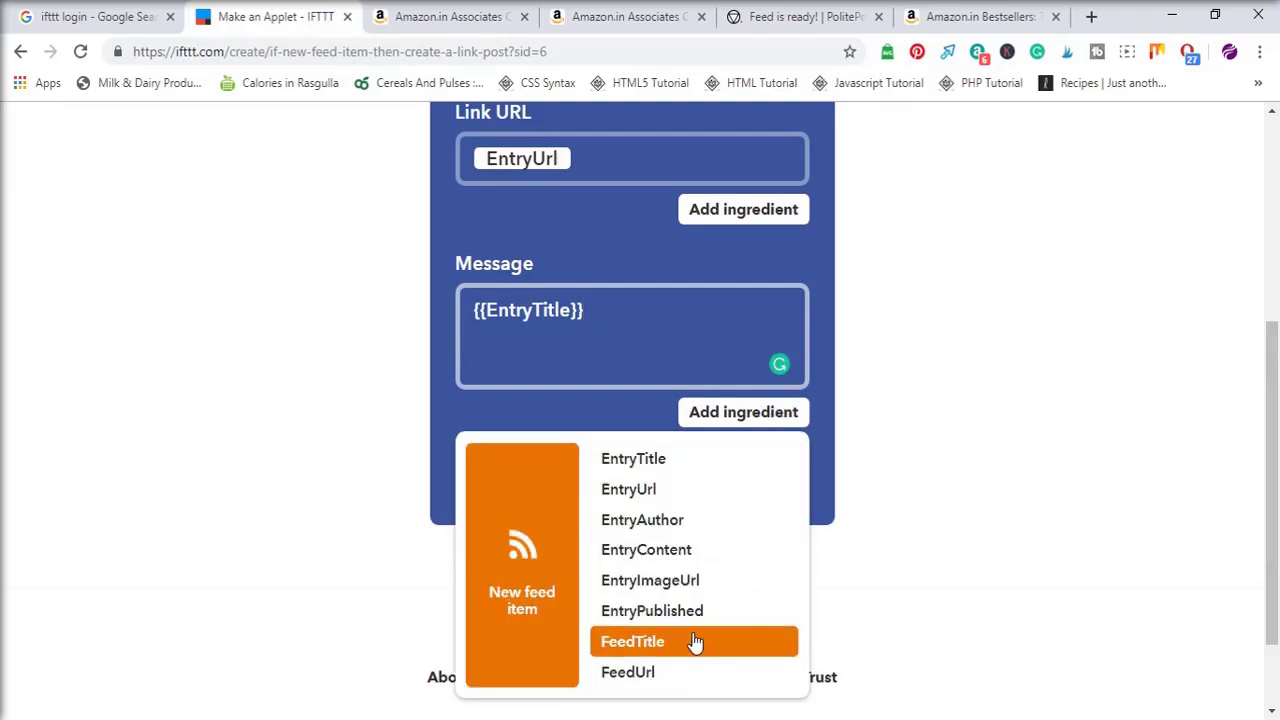
pyautogui.click(667, 490)
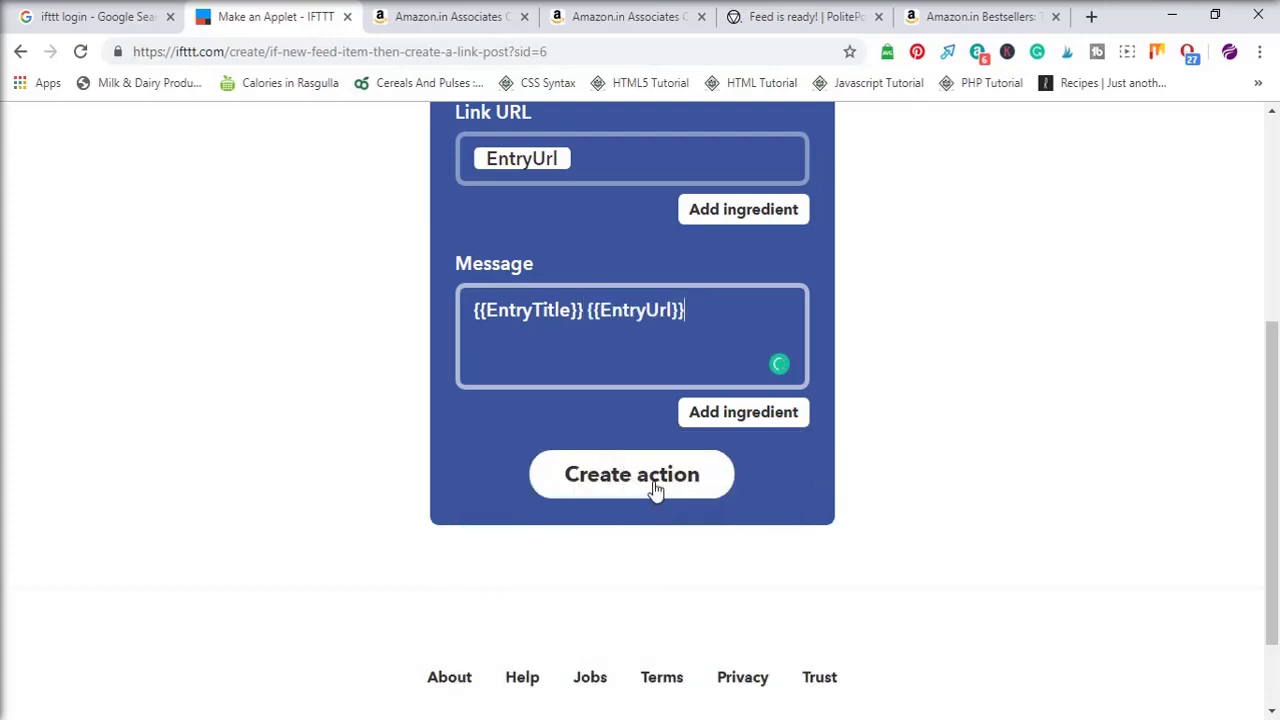
pyautogui.click(655, 490)
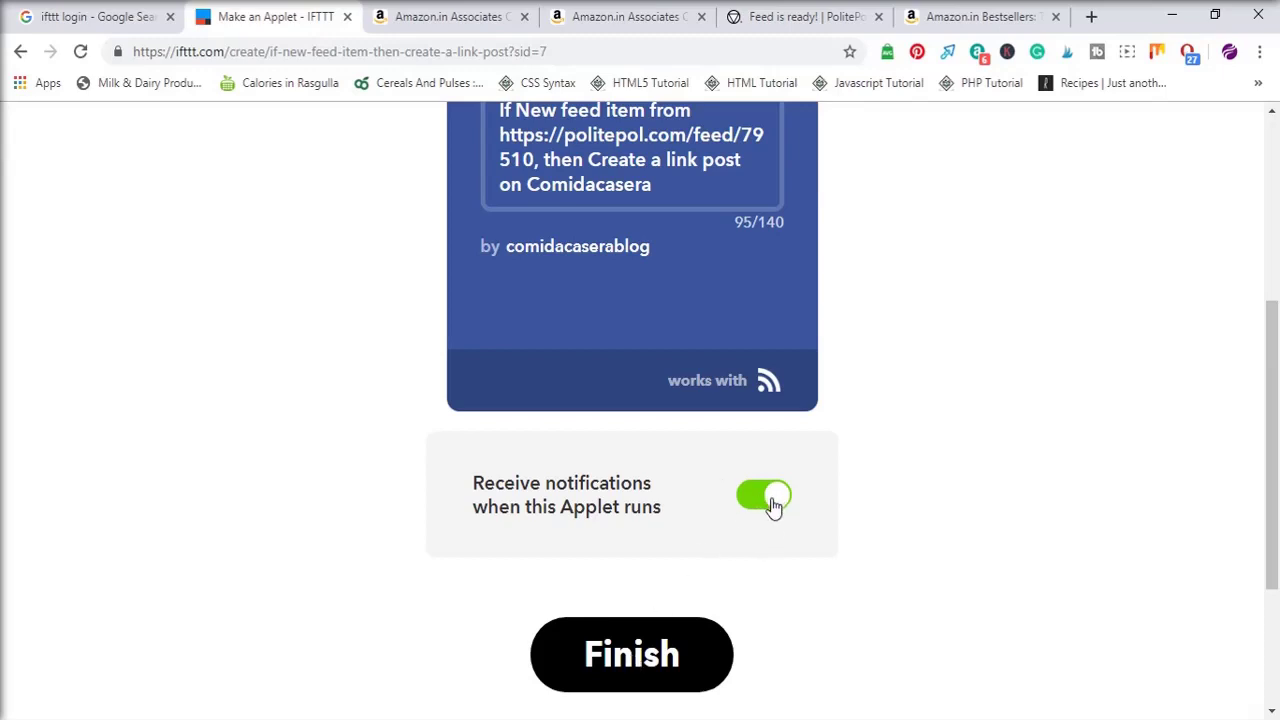
# - Finish the applet with run notifications enabled and look over its details page
pyautogui.click(631, 667)
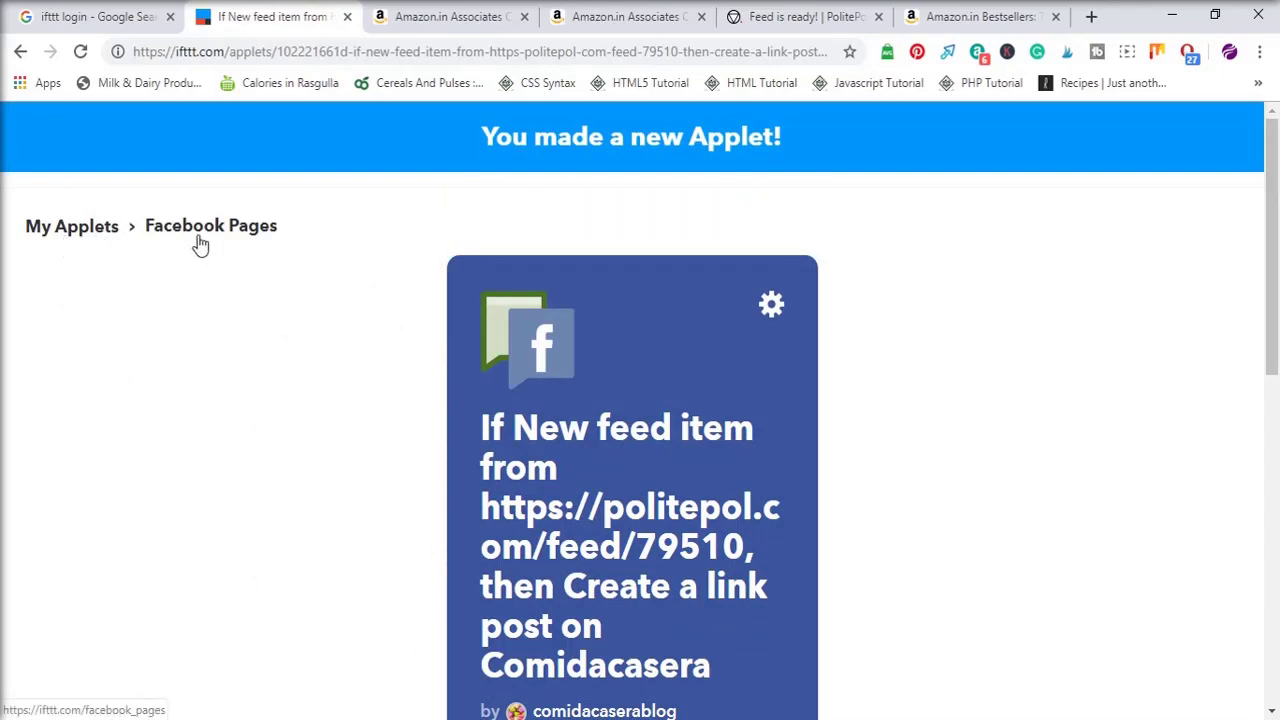
pyautogui.moveTo(1274, 296); pyautogui.dragTo(1274, 393)
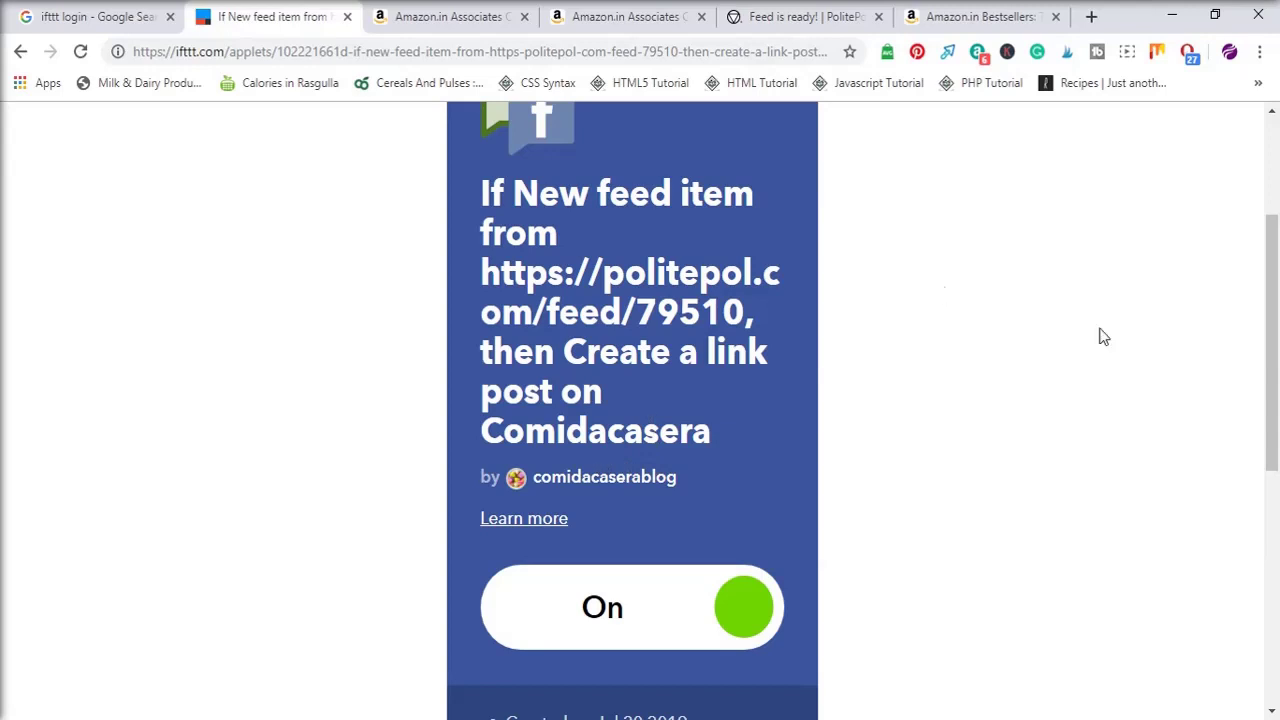
pyautogui.moveTo(1272, 346); pyautogui.dragTo(1277, 498)
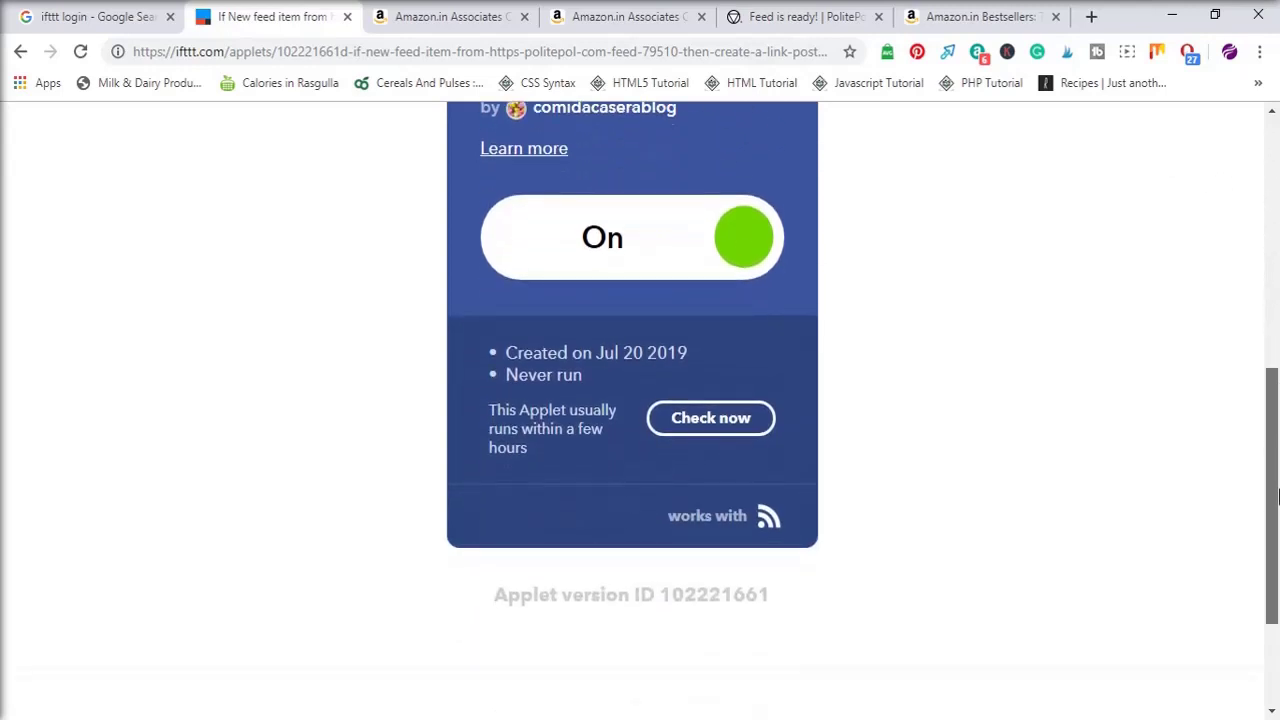
# - Run an immediate check of the new applet, and look over the source Amazon bestsellers in Home Storage & Organization
pyautogui.click(720, 432)
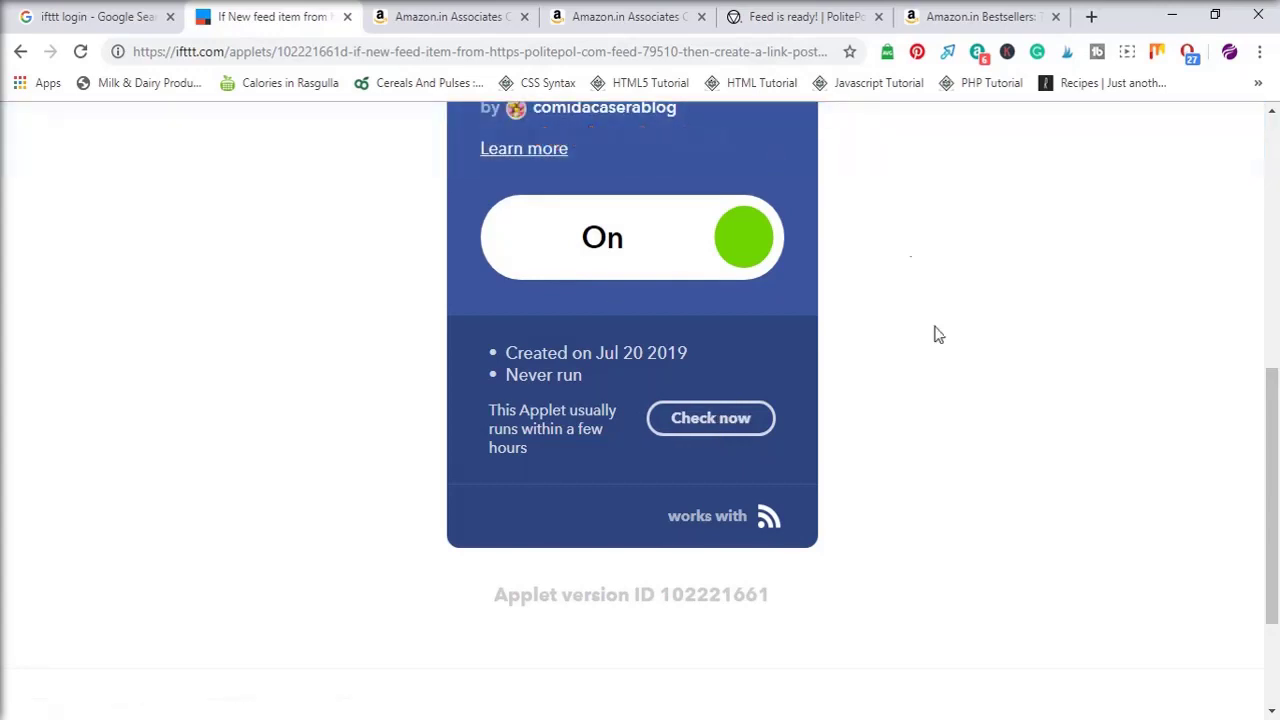
pyautogui.moveTo(1273, 425); pyautogui.dragTo(1275, 180)
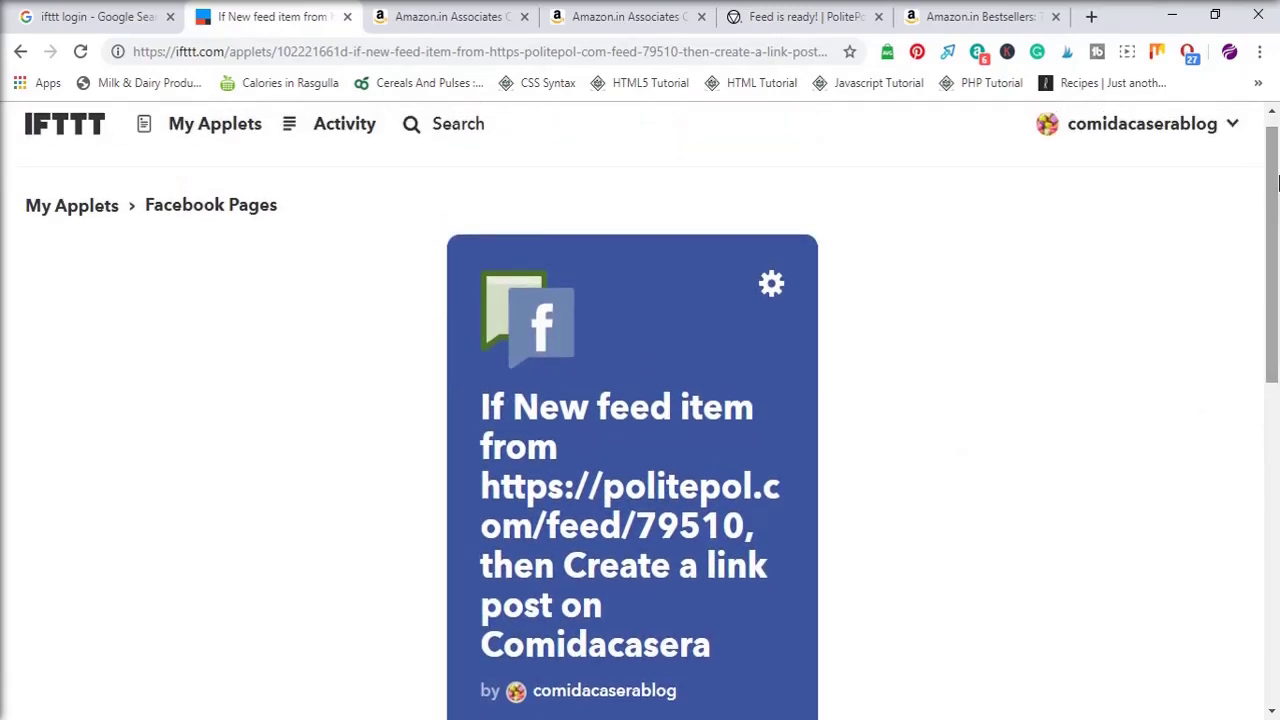
pyautogui.click(970, 16)
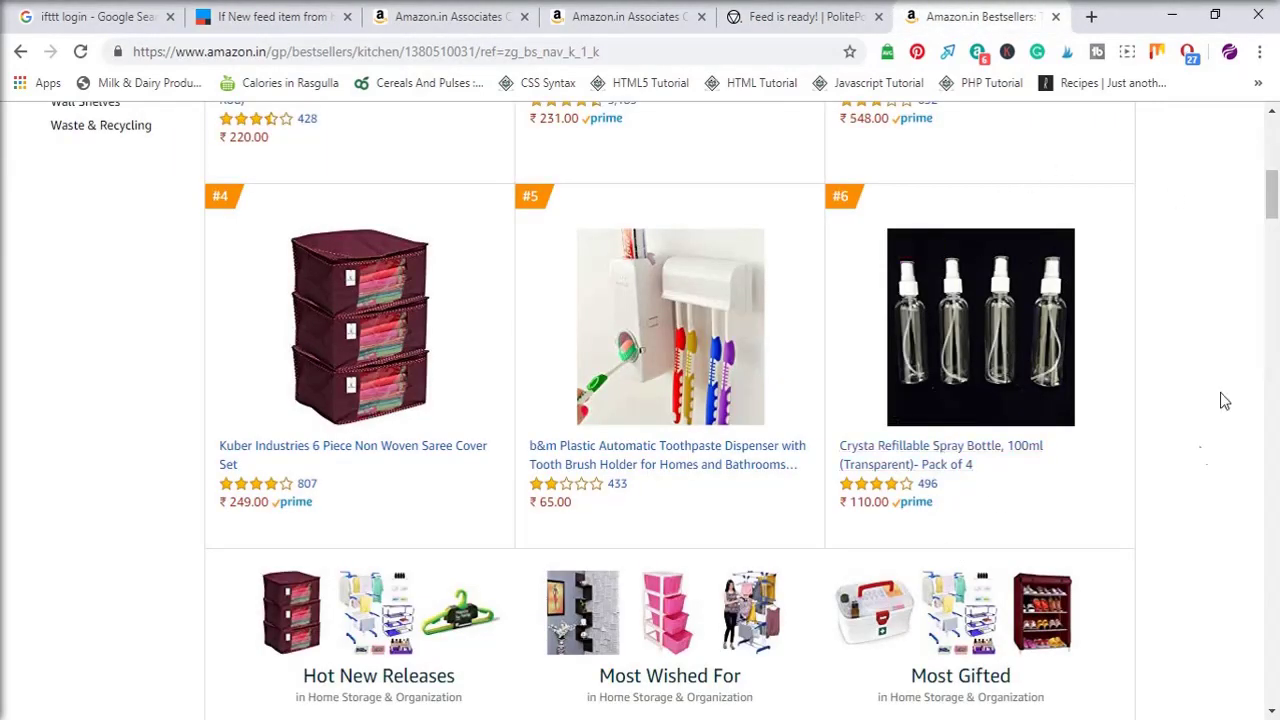
pyautogui.moveTo(1272, 192); pyautogui.dragTo(1276, 220)
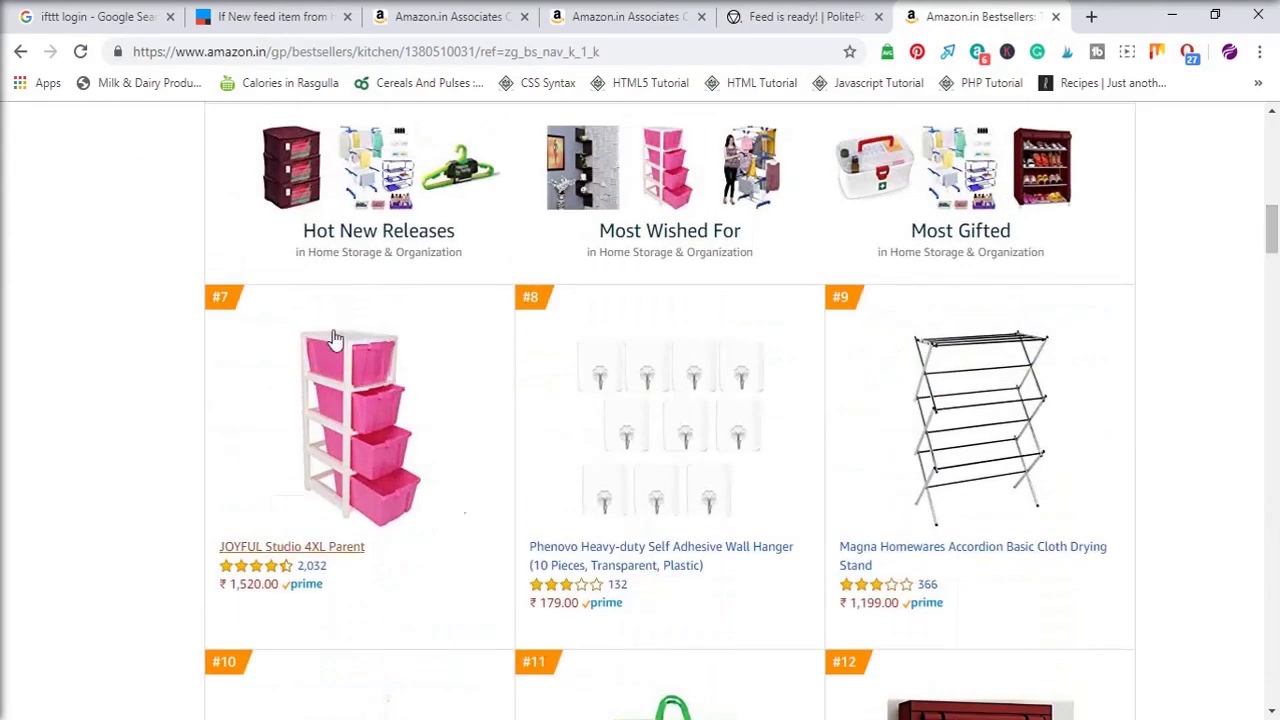
# - Start a new applet in IFTTT, open the service choice for its trigger, and look through the available services
pyautogui.click(272, 16)
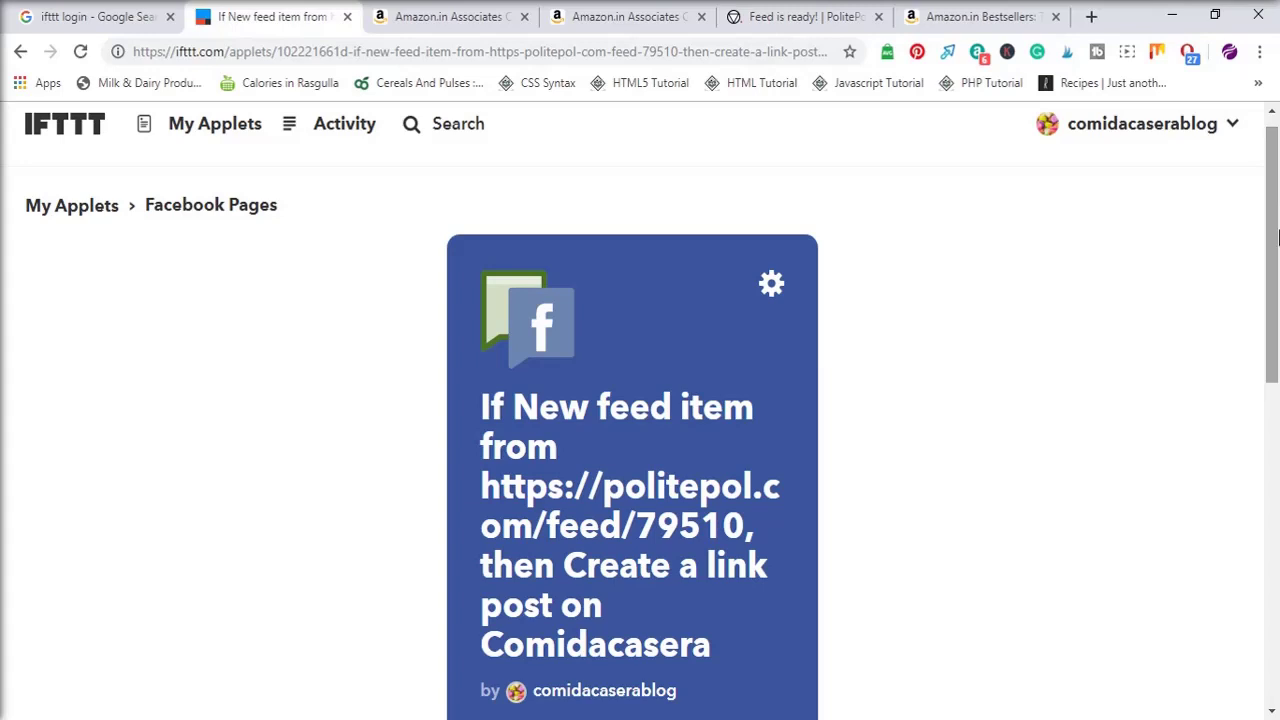
pyautogui.click(1203, 132)
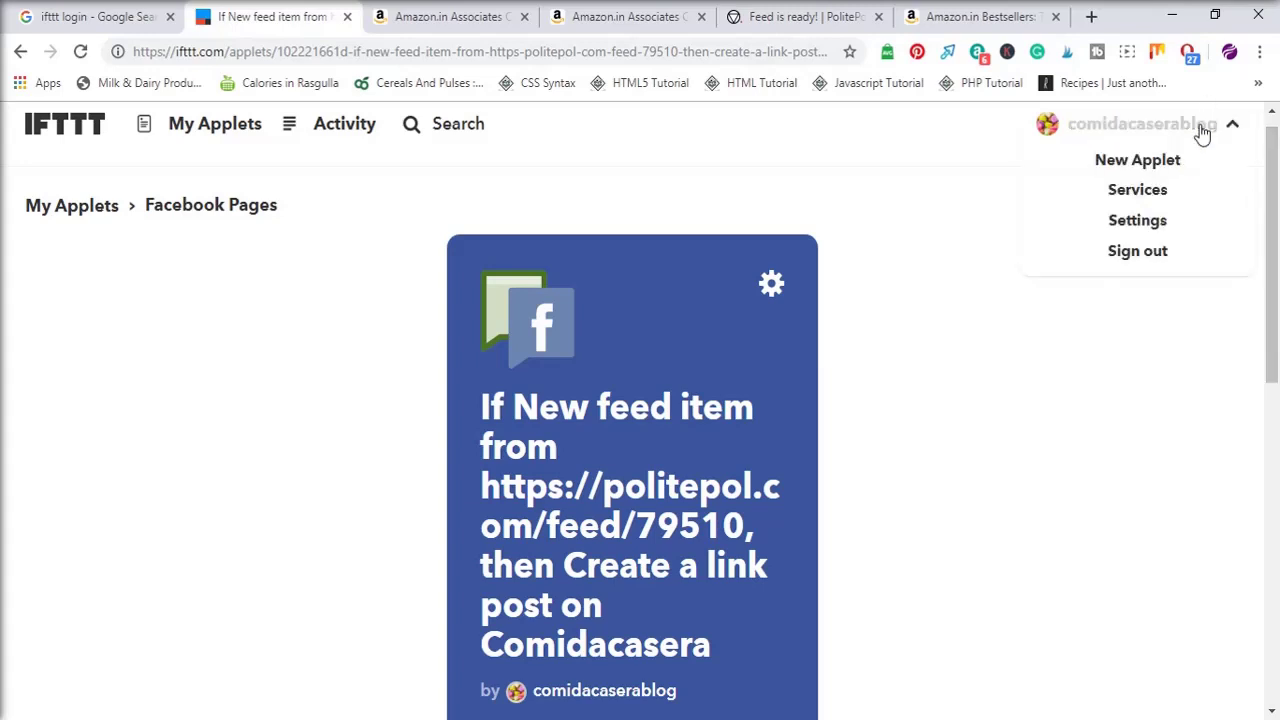
pyautogui.click(1131, 170)
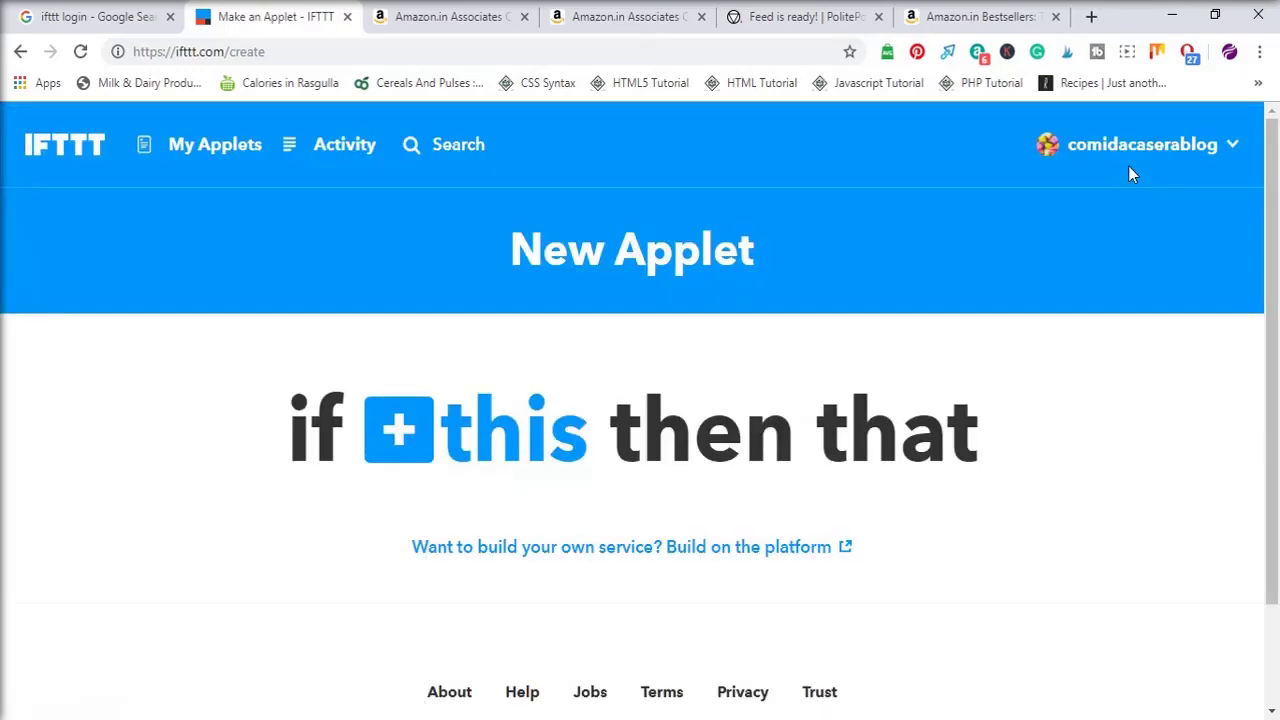
pyautogui.scroll(-2, 1275, 197)
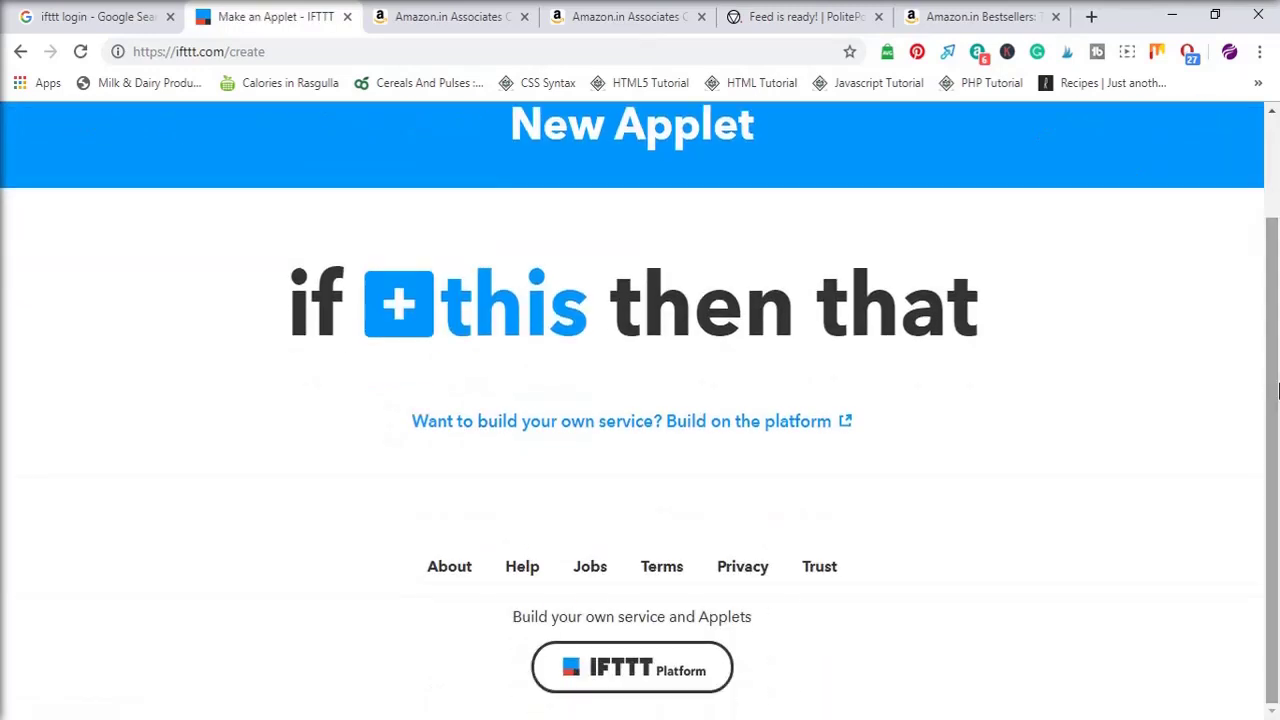
pyautogui.click(507, 333)
pyautogui.moveTo(1268, 140); pyautogui.dragTo(1273, 158)
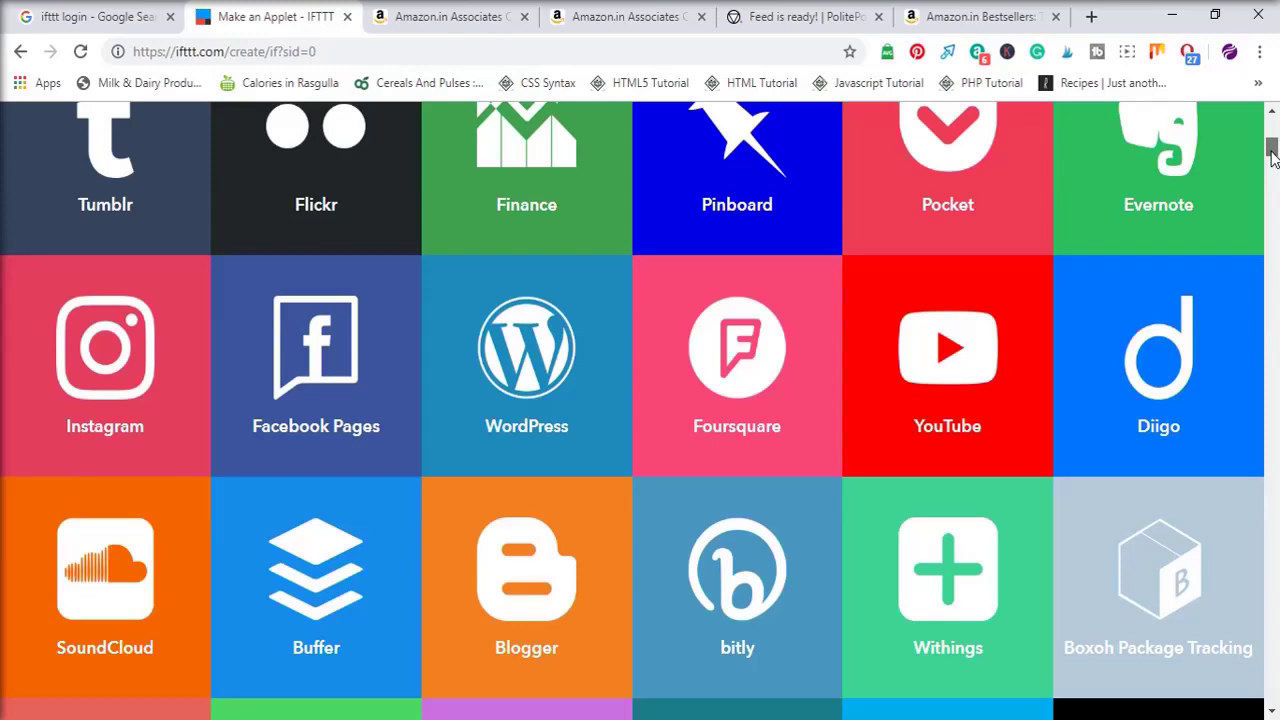
pyautogui.moveTo(1272, 155); pyautogui.dragTo(1272, 255)
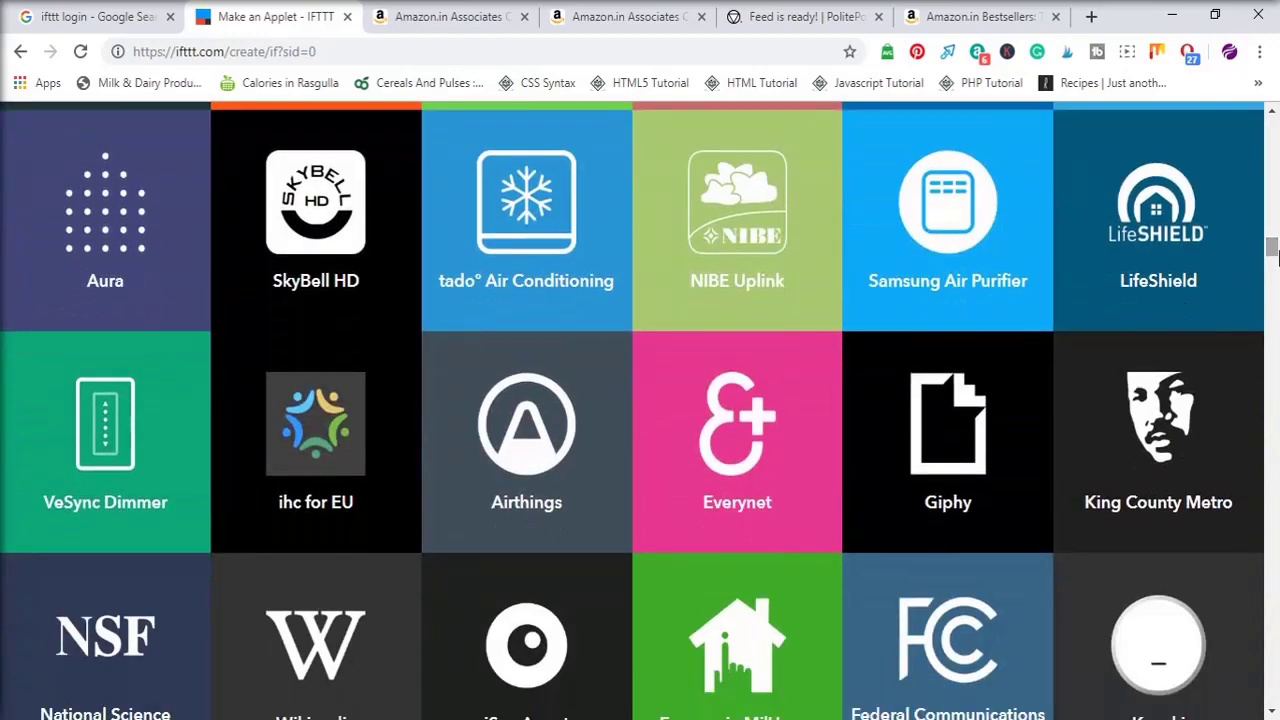
pyautogui.moveTo(1272, 256); pyautogui.dragTo(1272, 135)
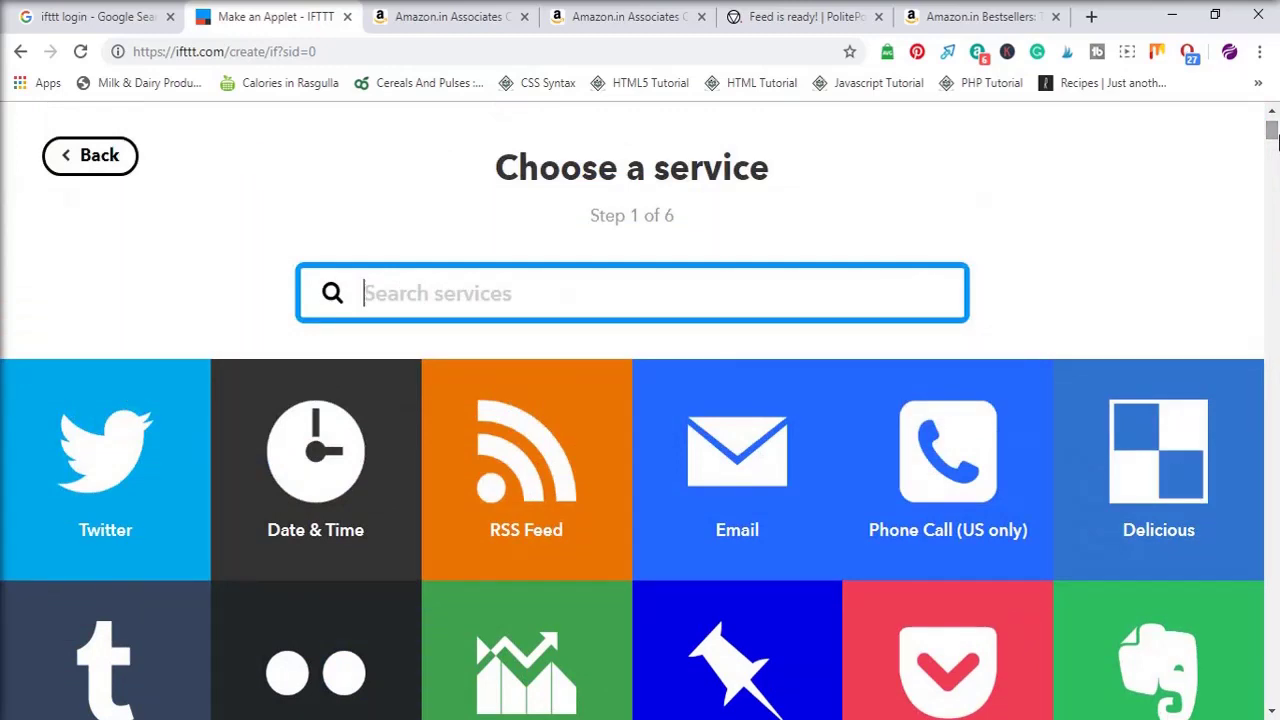